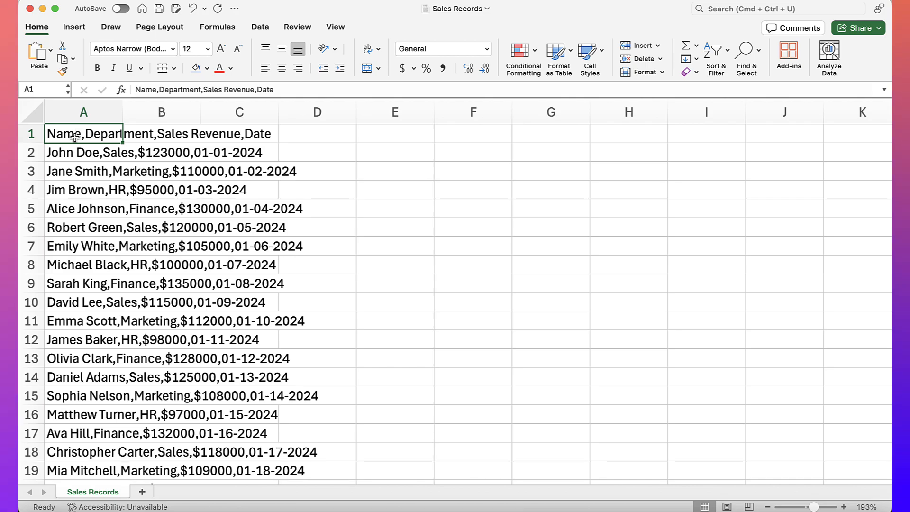
- Run Text to Columns on the records in A1:A130, treating them as delimited data separated by commas
left_click(72, 153)
left_click(70, 171)
left_click(70, 190)
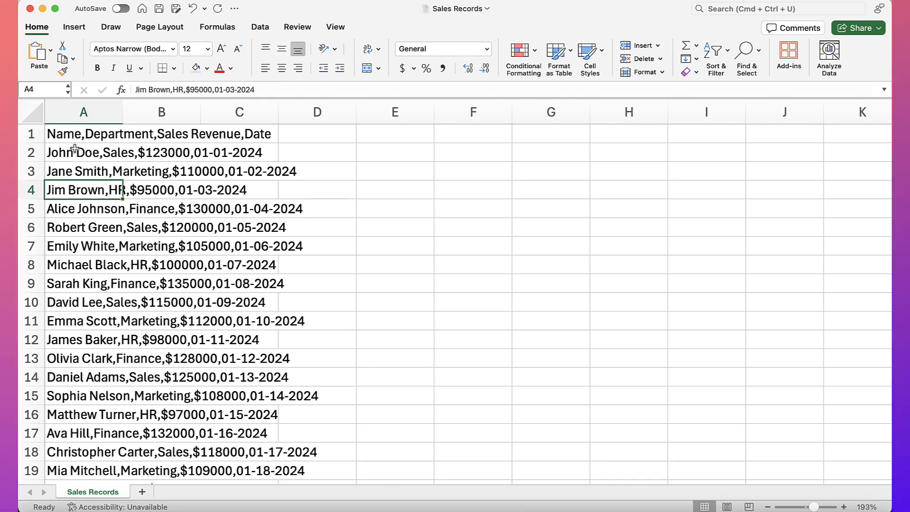
left_click(68, 136)
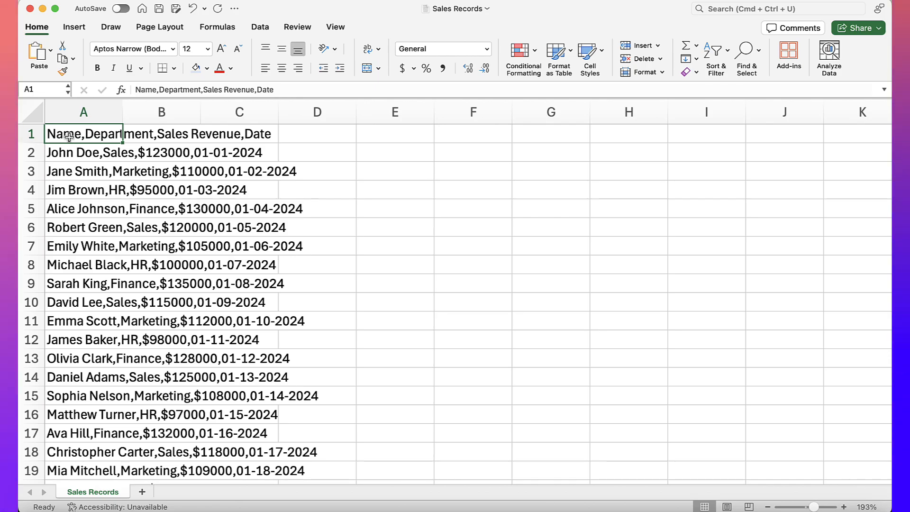
key("super+shift+Down")
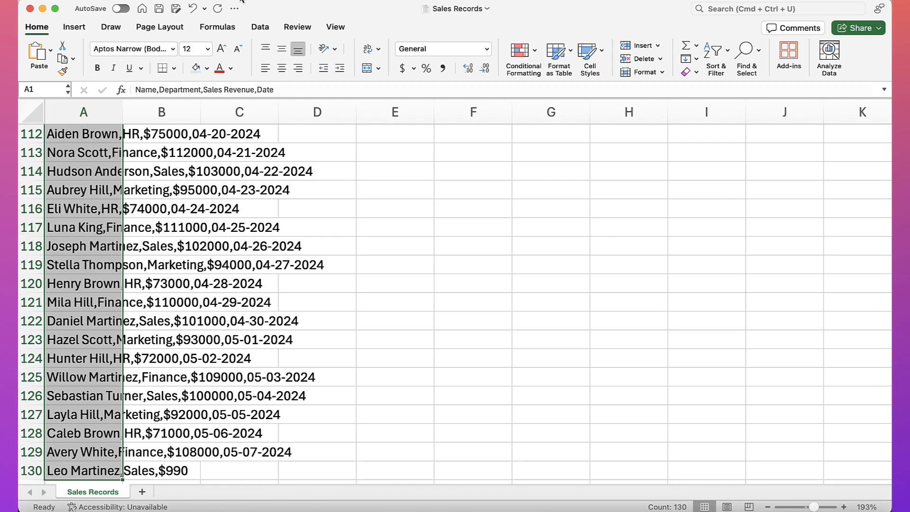
left_click(260, 27)
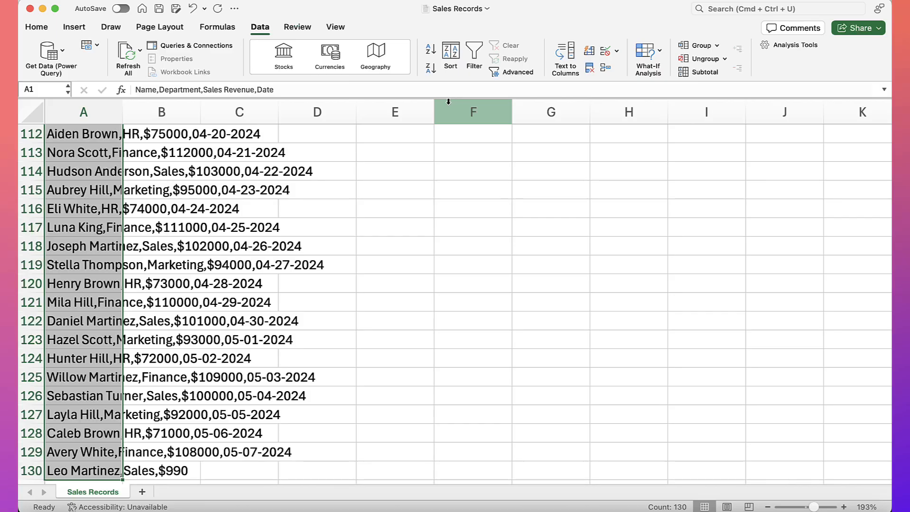
left_click(573, 78)
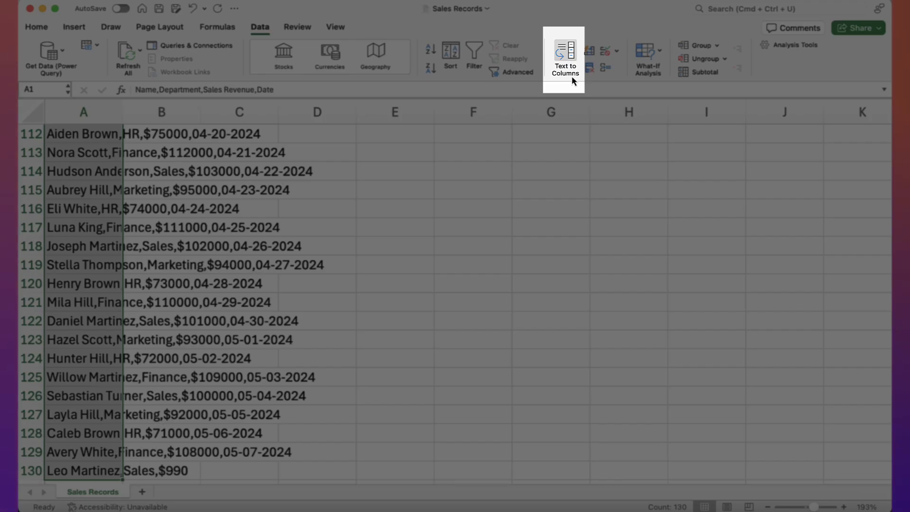
left_click(573, 80)
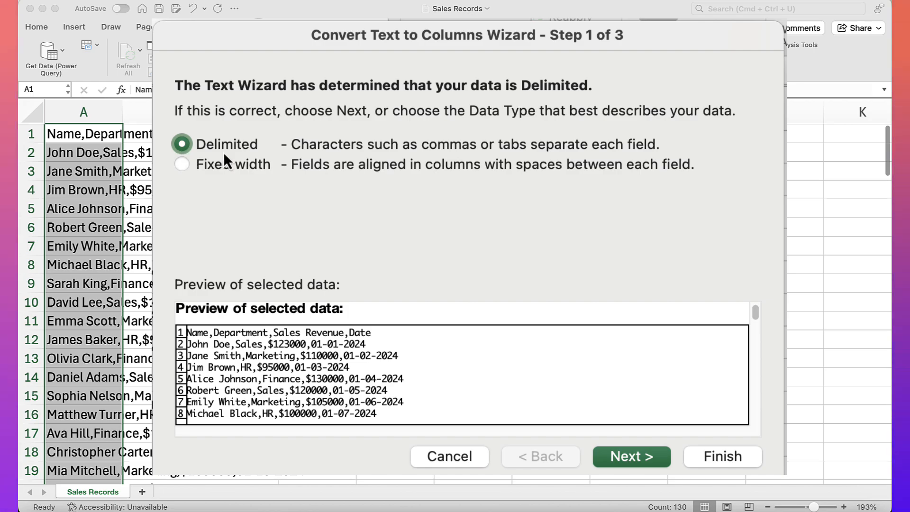
left_click(636, 456)
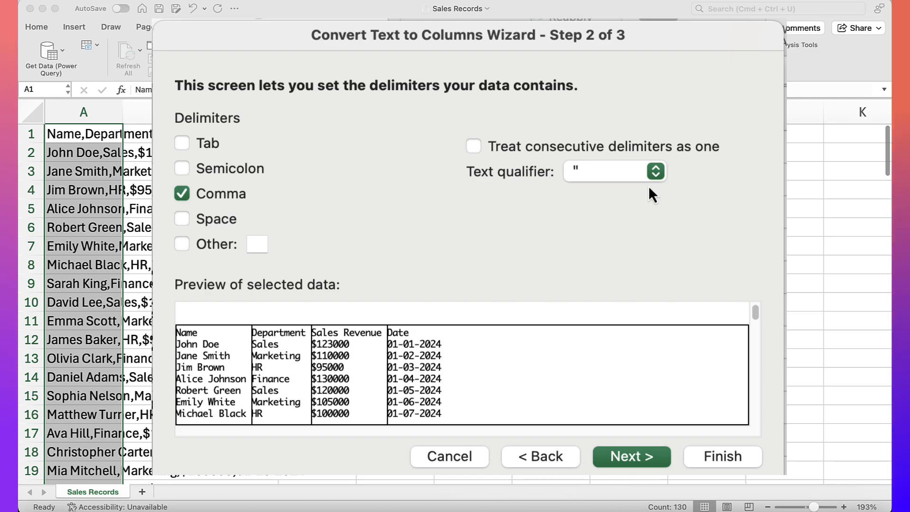
left_click(624, 458)
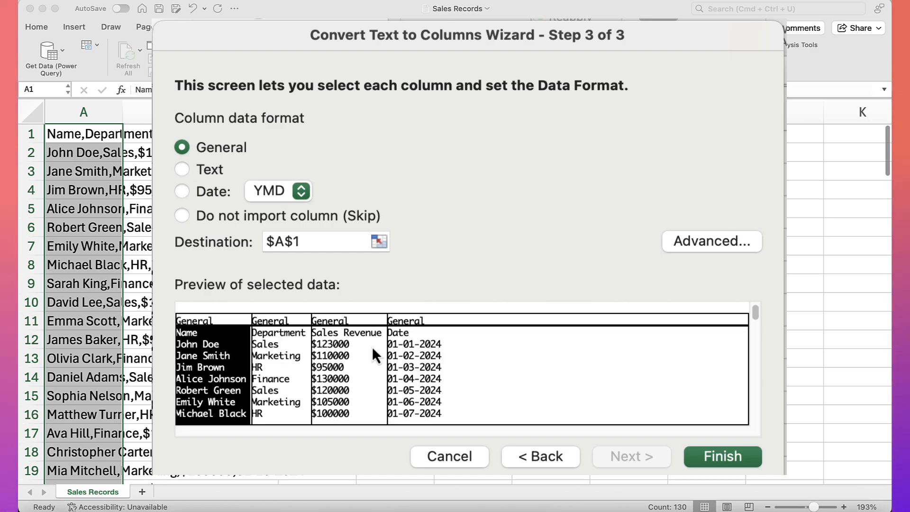
- Format the Date column as an MDY date and finish the conversion with destination $A$1
left_click(419, 352)
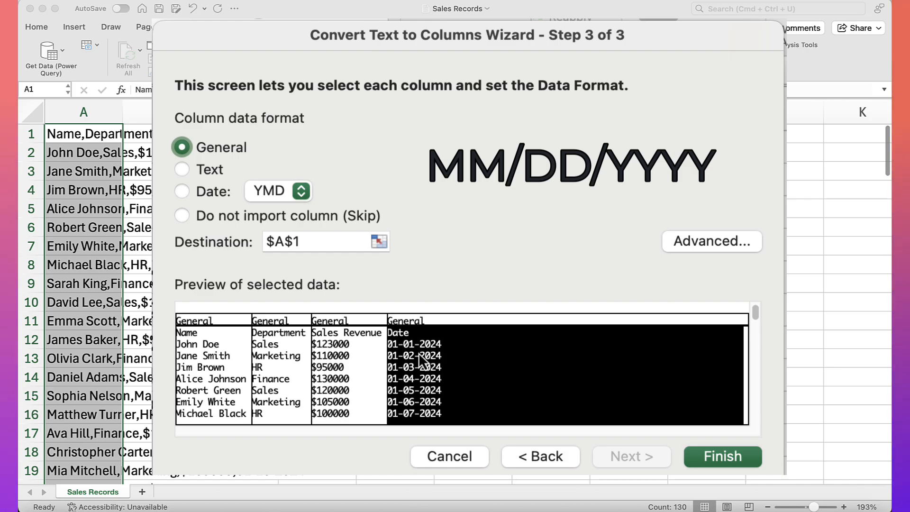
left_click(180, 194)
left_click(300, 195)
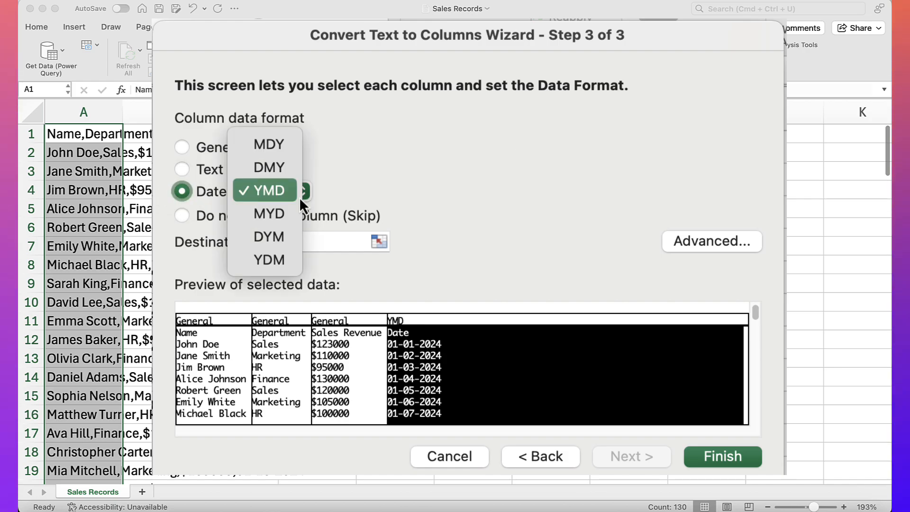
left_click(270, 151)
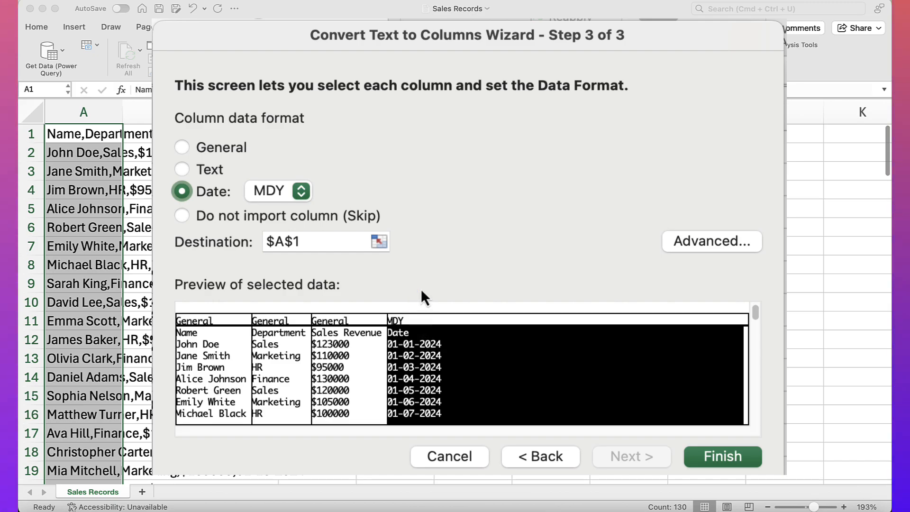
left_click(748, 460)
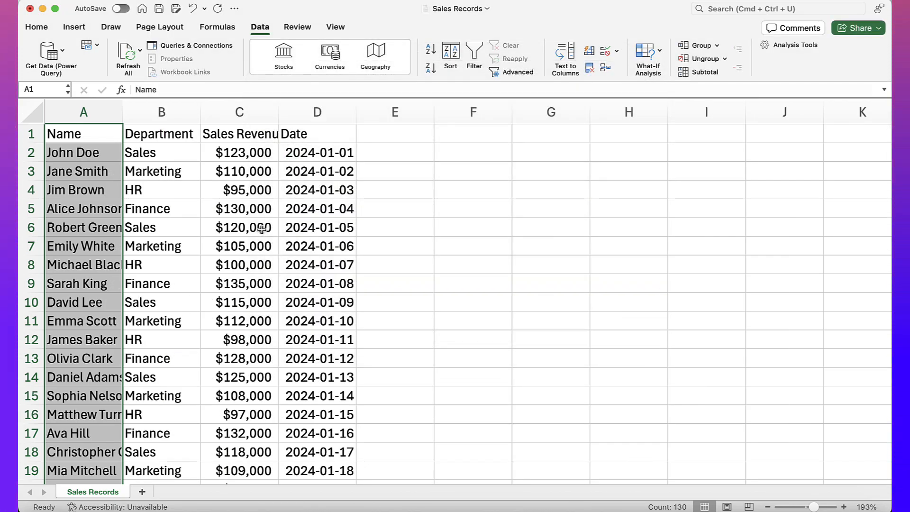
- Add filters to the header row and expand the 2024 group in the Date column's filter to review its months
left_click(300, 137)
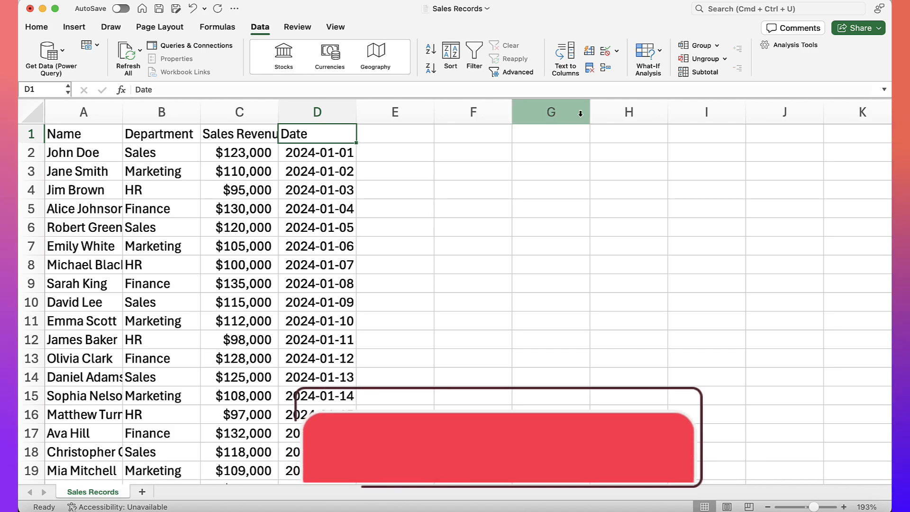
left_click(474, 53)
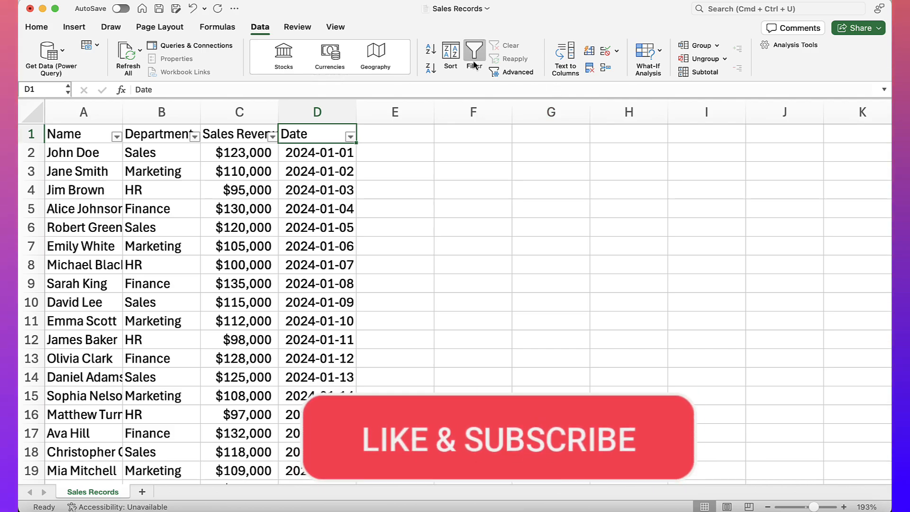
left_click(351, 137)
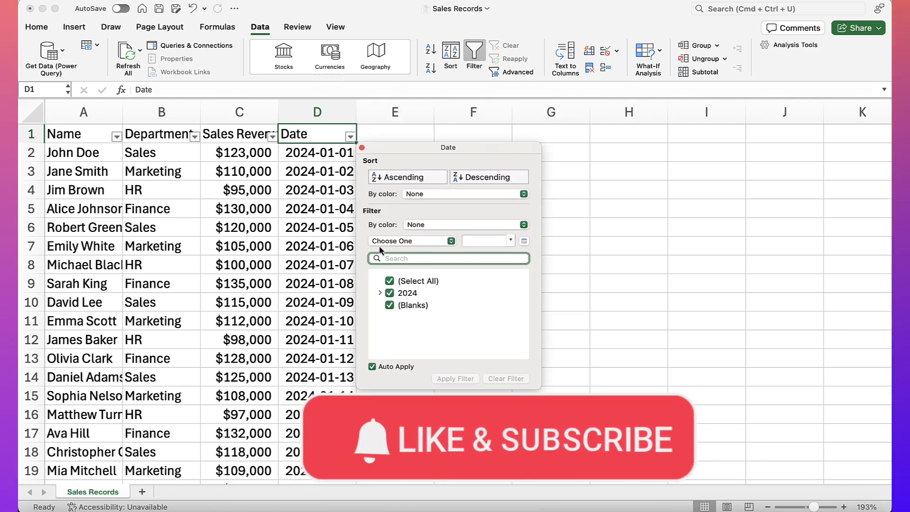
left_click(381, 293)
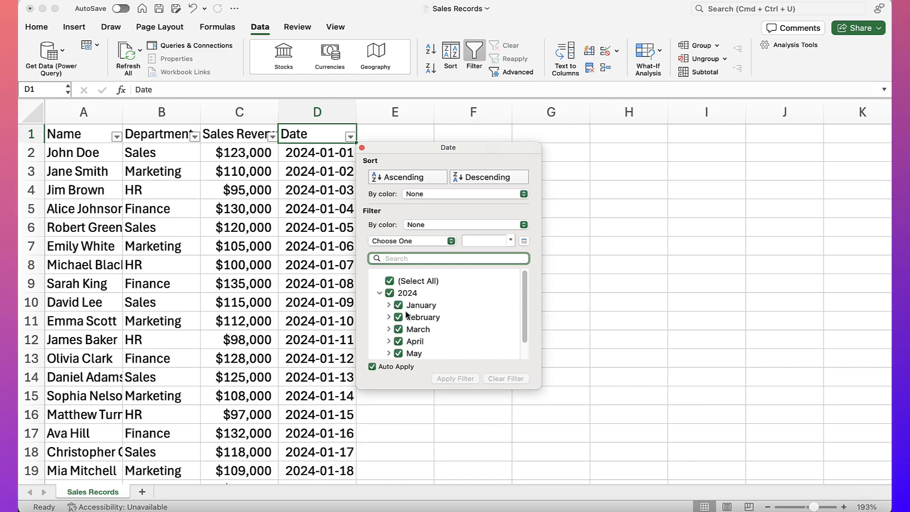
scroll(517, 311, "down", 1)
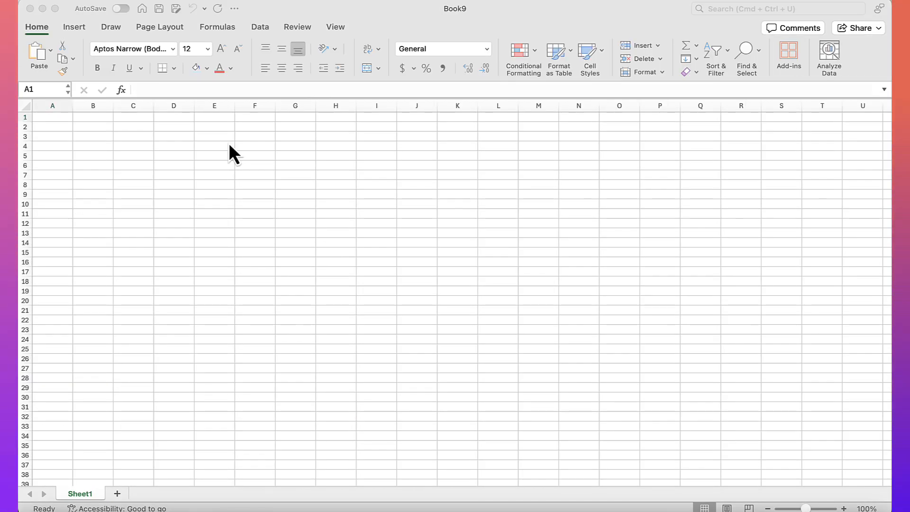
- In the blank workbook Book9, connect Power Query to the text file Sales Records Dates Dates.txt from the Sales Records folder and preview its data
left_click(57, 121)
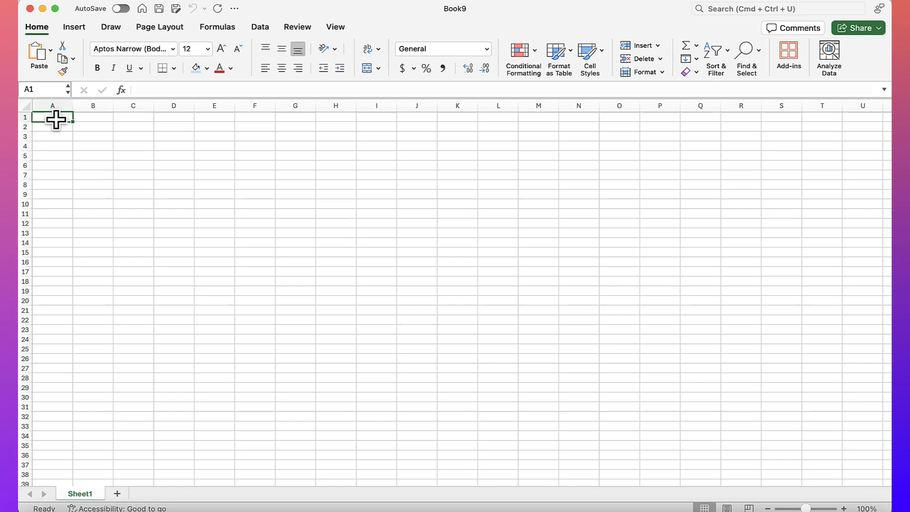
left_click(261, 28)
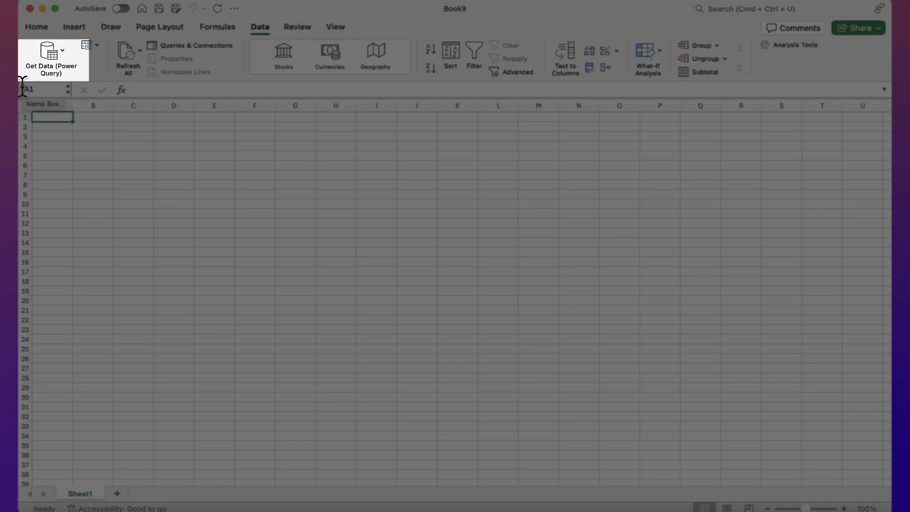
left_click(42, 58)
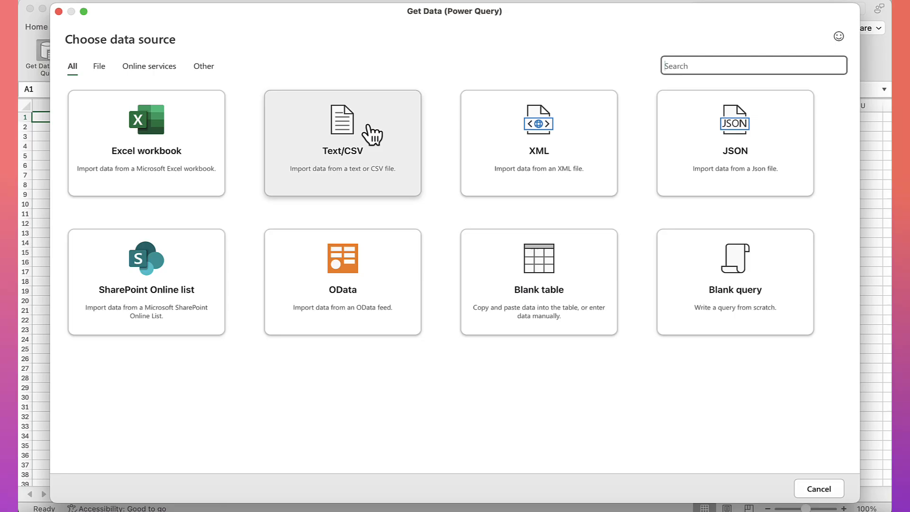
left_click(371, 134)
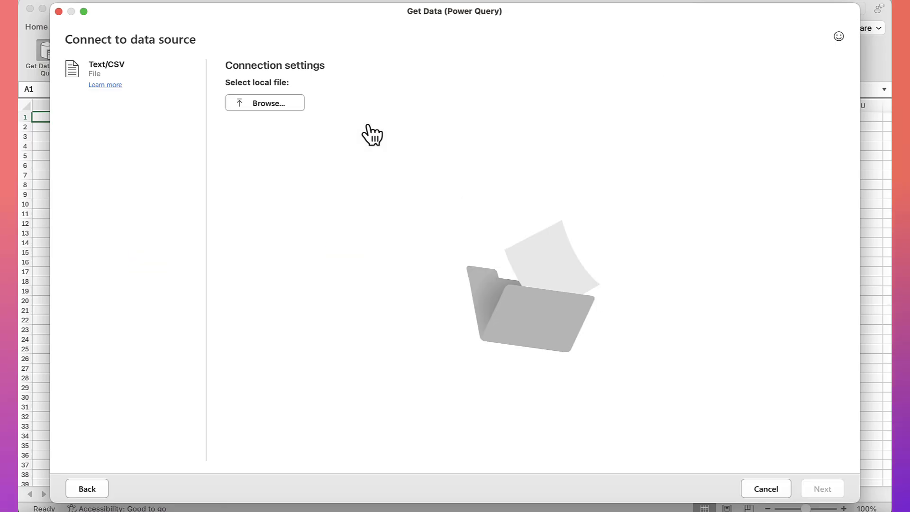
left_click(276, 105)
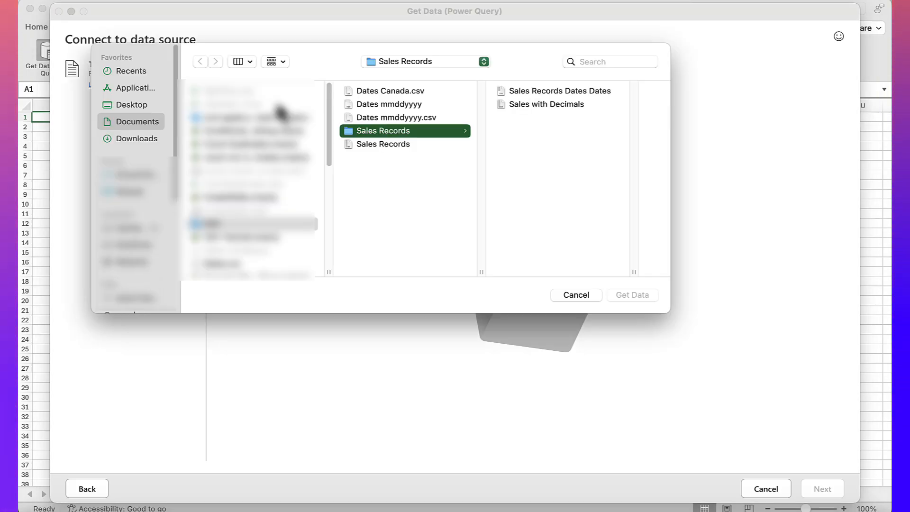
left_click(527, 90)
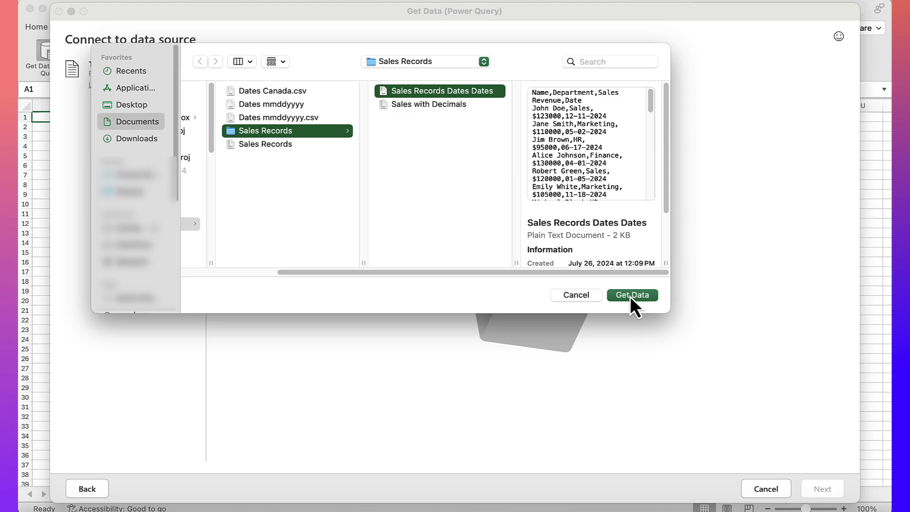
left_click(630, 296)
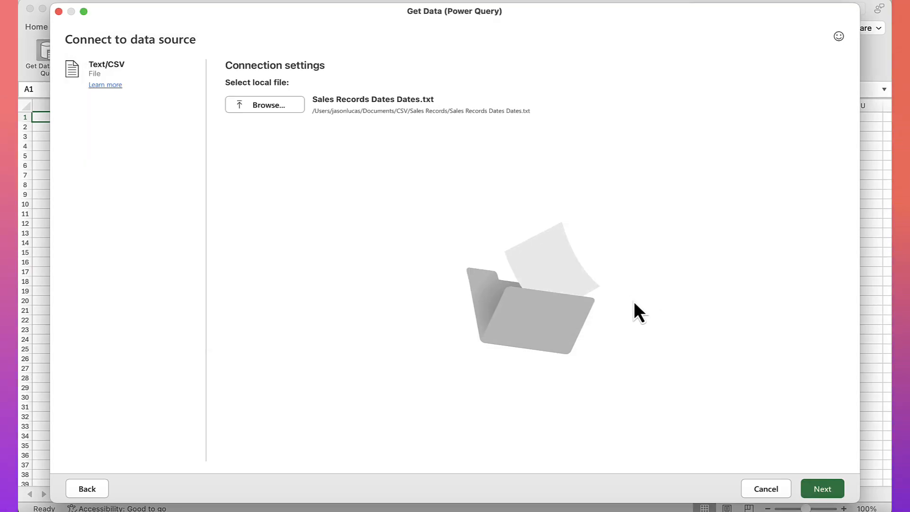
left_click(827, 494)
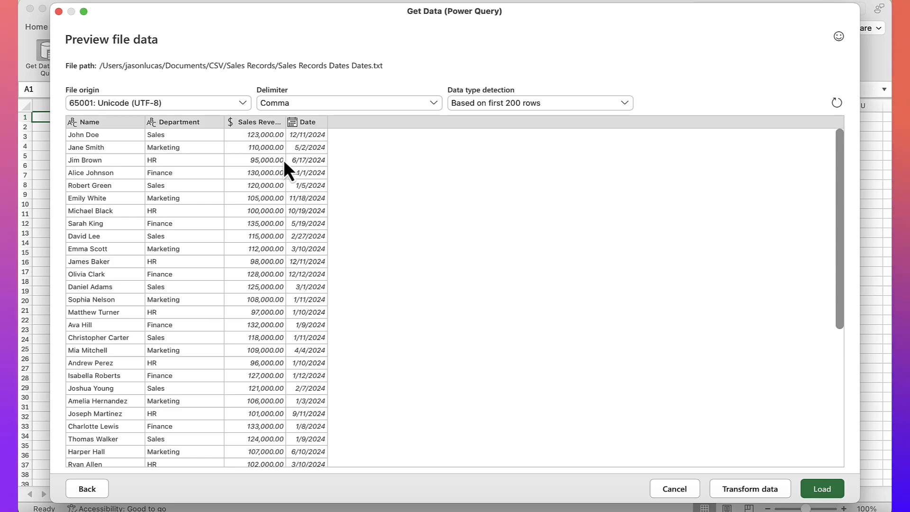
- Try Semicolon as the delimiter for the previewed file, and set it back to Comma
left_click(421, 104)
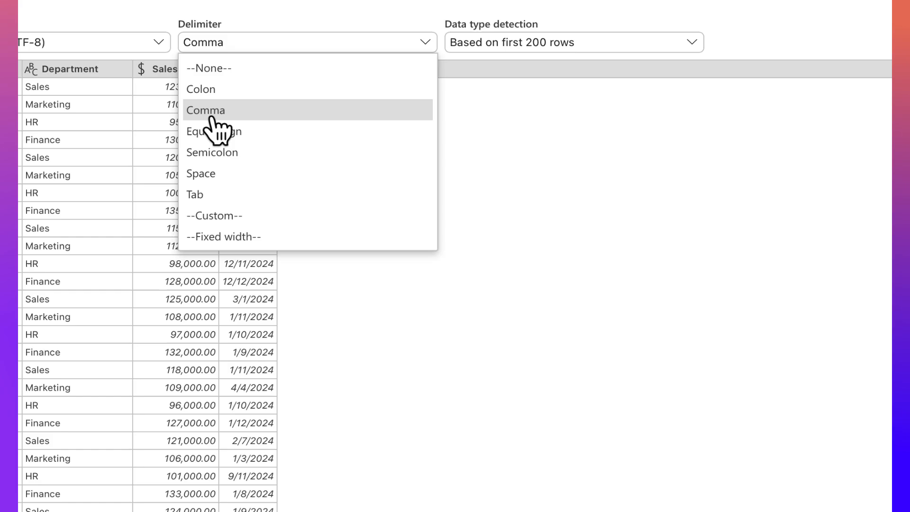
left_click(215, 152)
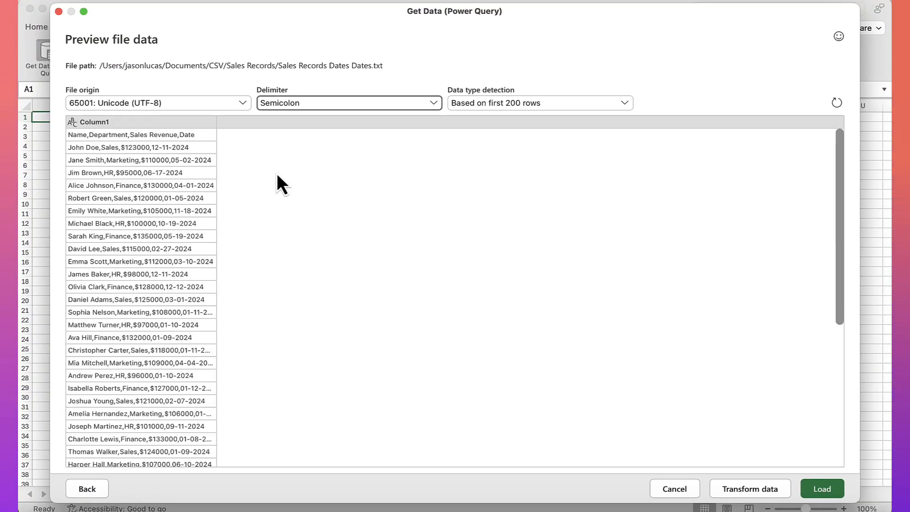
left_click(353, 103)
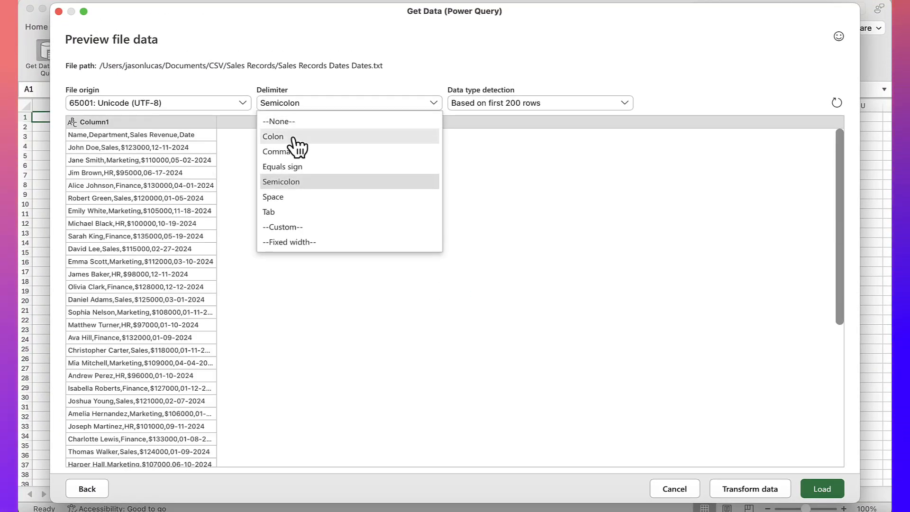
left_click(294, 153)
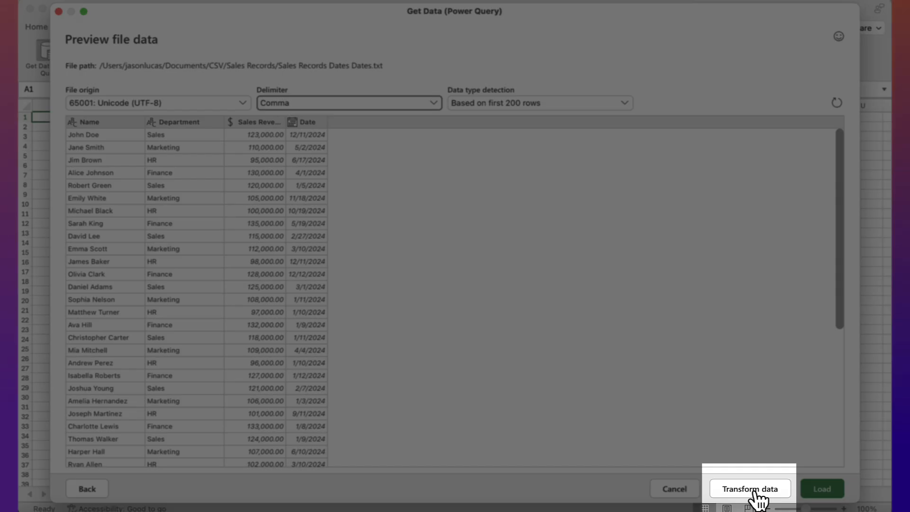
- Open the previewed data for transformation and split the Name column by delimiter, using Space as the separator
left_click(750, 489)
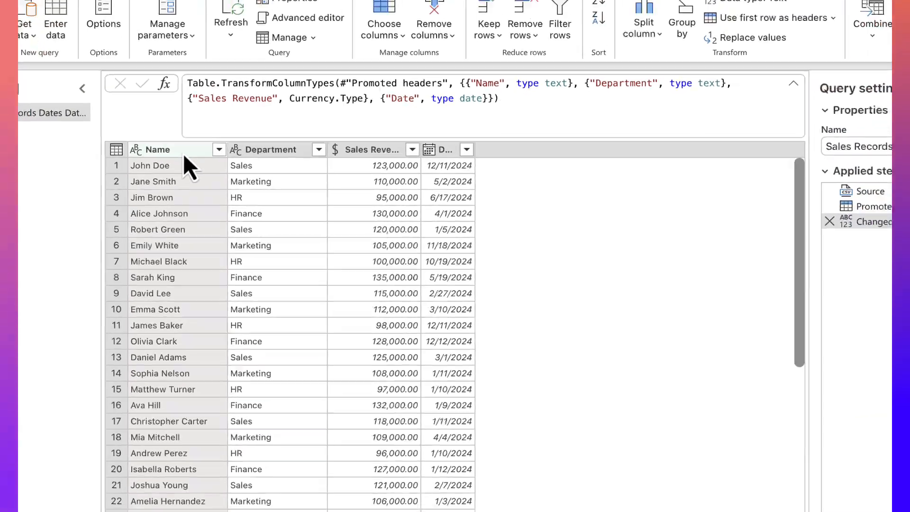
left_click(183, 154)
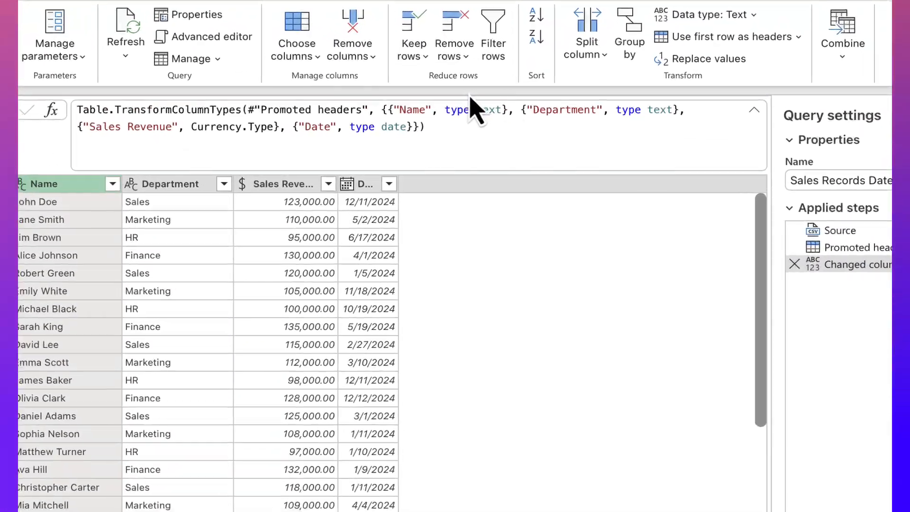
left_click(596, 55)
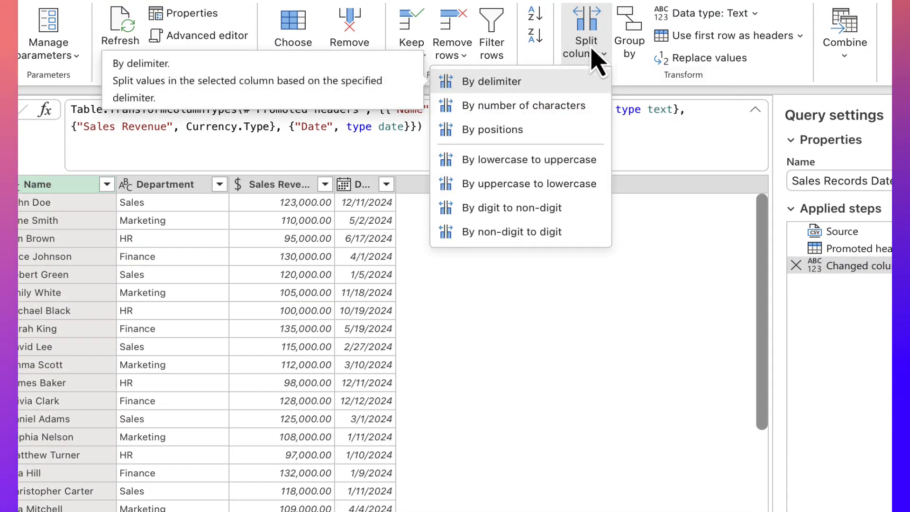
left_click(504, 86)
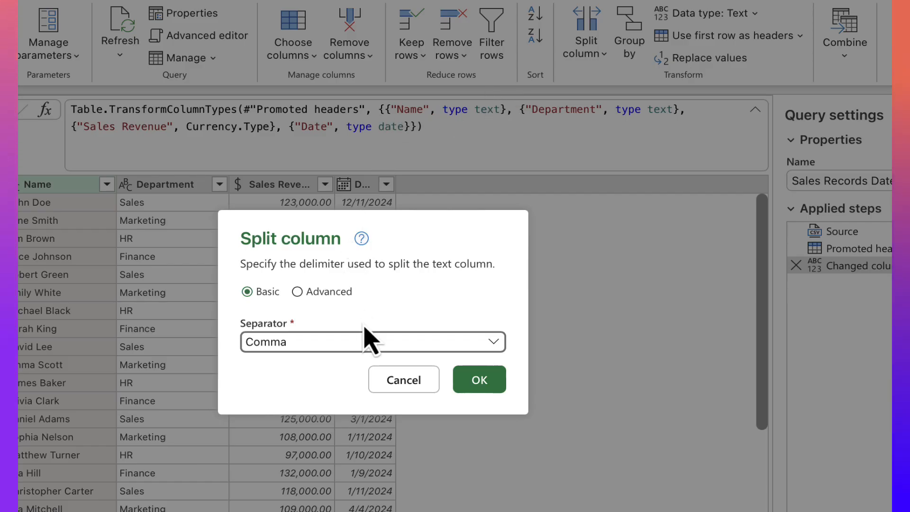
left_click(297, 347)
left_click(296, 456)
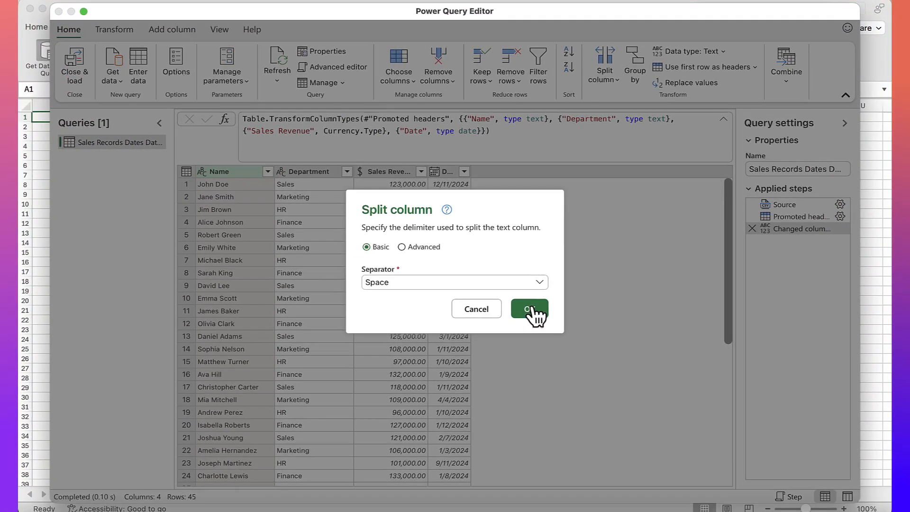
left_click(531, 310)
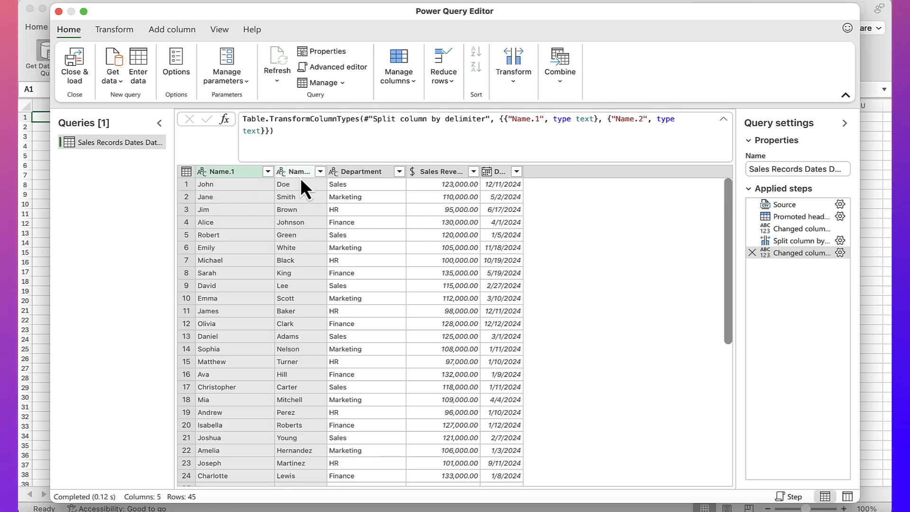
- Remove the last column type change and the Name column's split from the query's applied steps
left_click(752, 253)
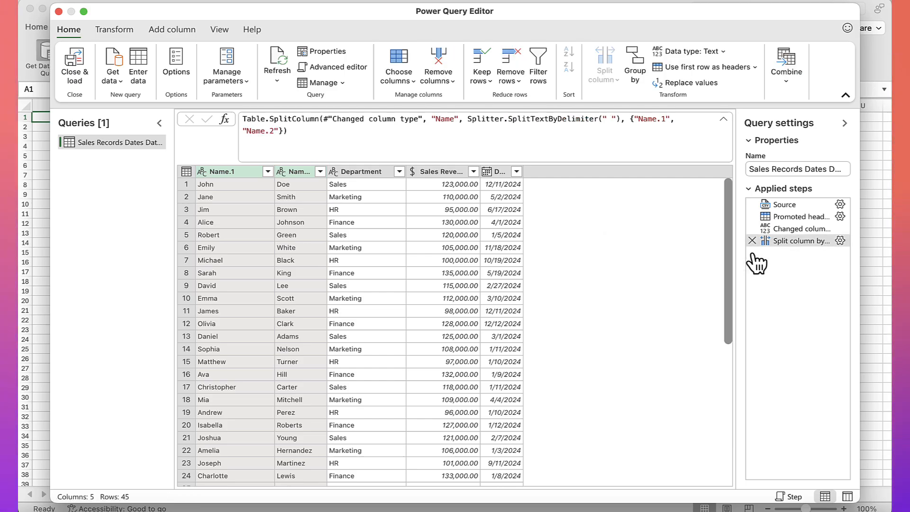
left_click(753, 240)
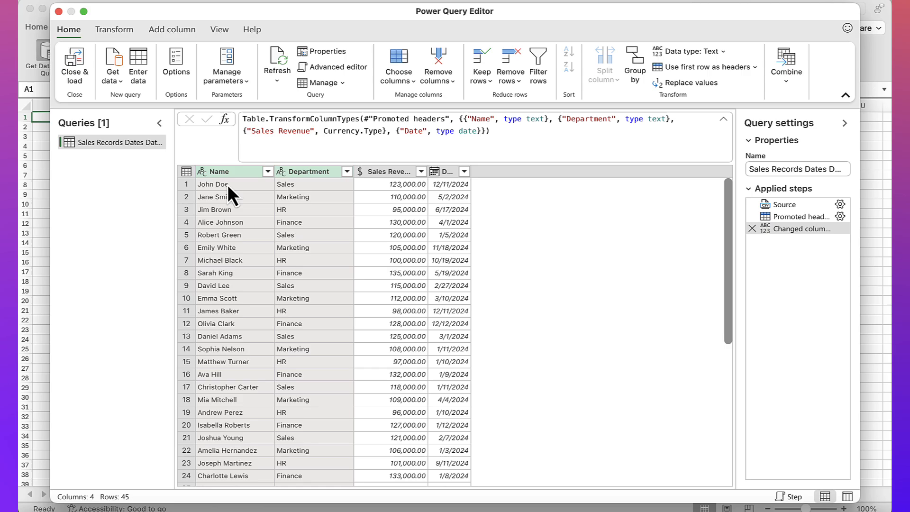
- Split the Name column by delimiter, choosing Space as the separator
left_click(231, 172)
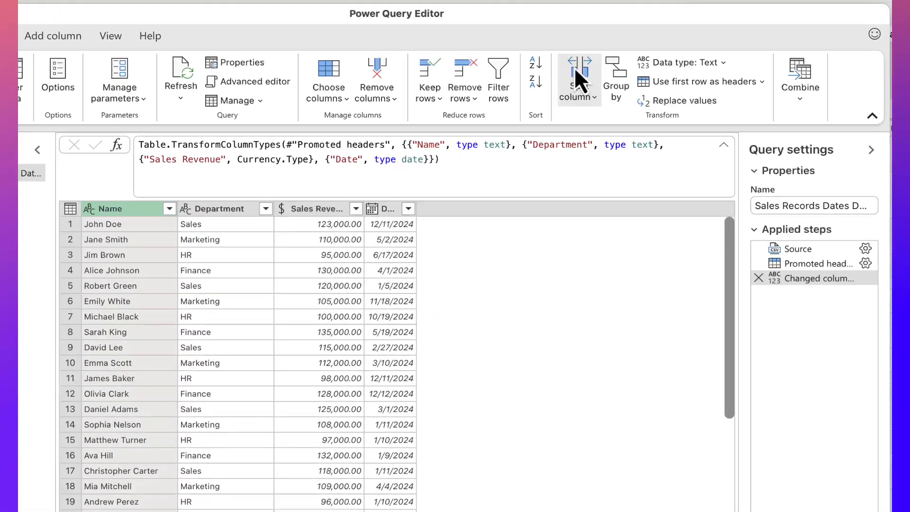
left_click(575, 71)
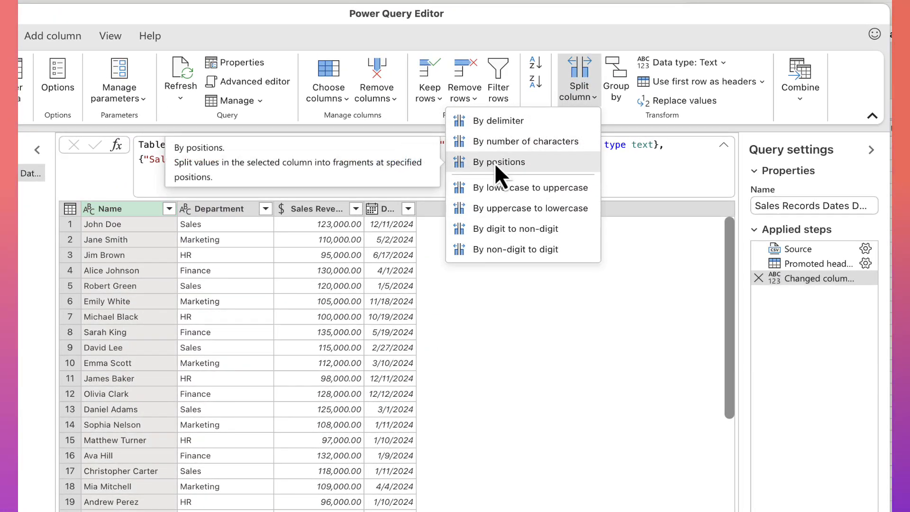
left_click(490, 122)
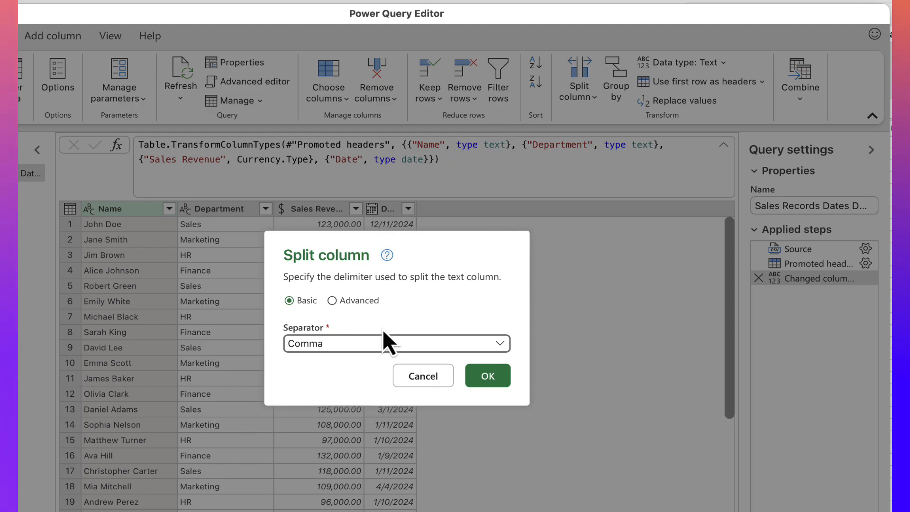
left_click(379, 346)
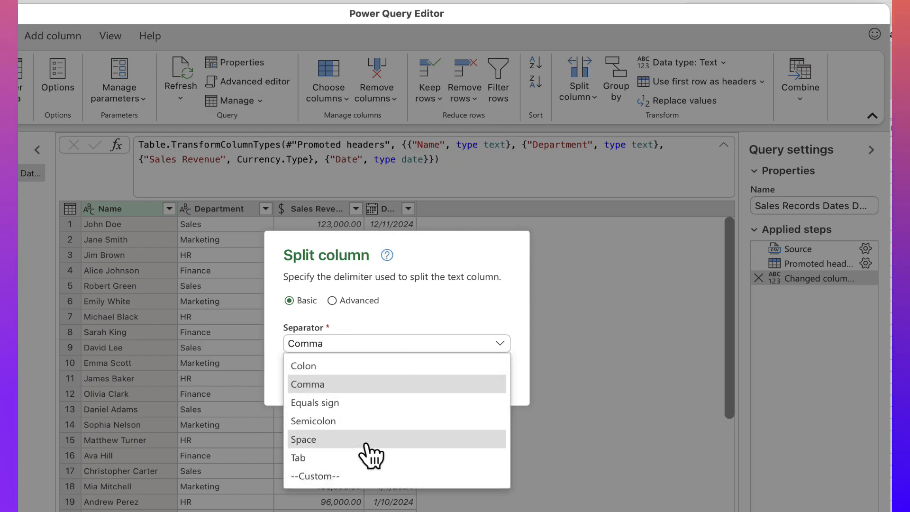
left_click(368, 444)
left_click(498, 380)
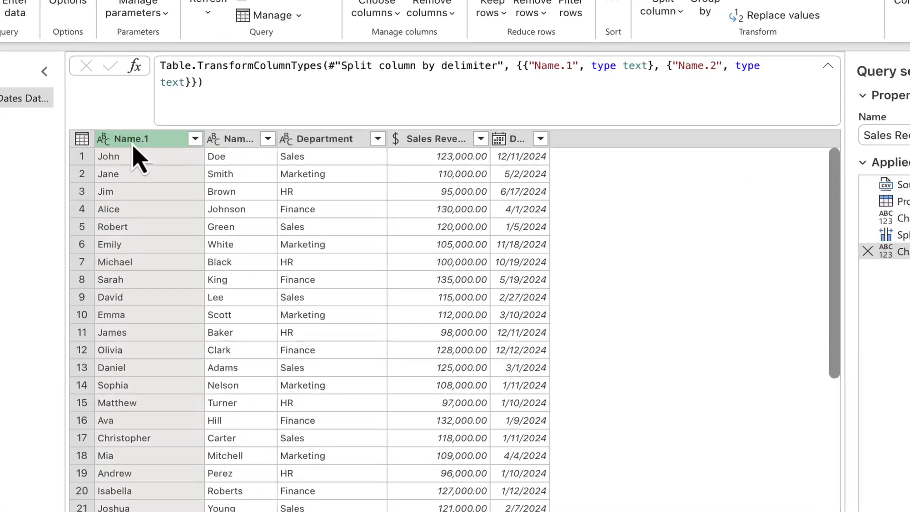
- Rename the Name.1 column as First
right_click(223, 176)
left_click(197, 481)
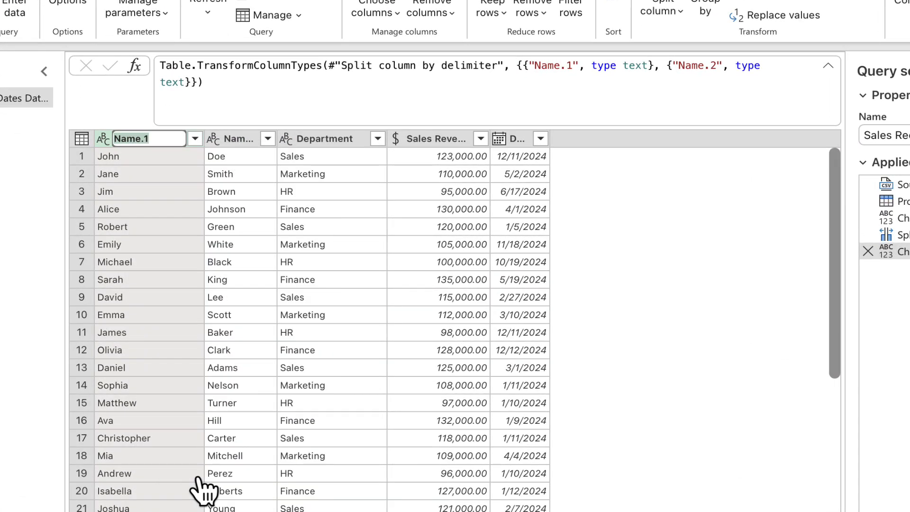
type("First")
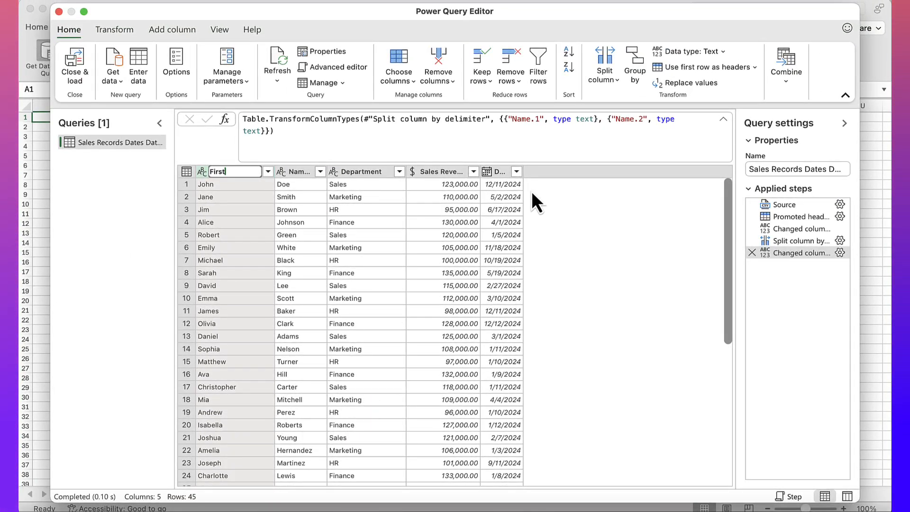
left_click(562, 186)
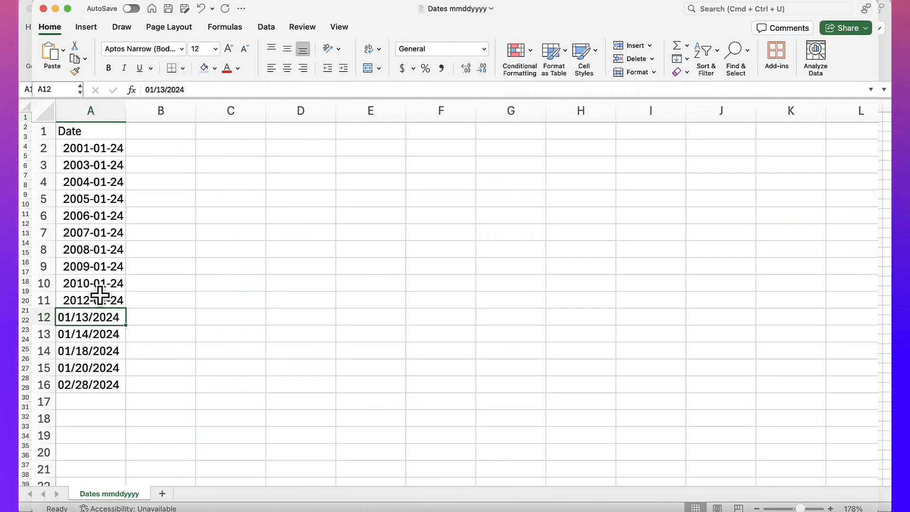
- In the Dates mmddyyyy workbook, compare the number formats of the dates in cells A9 to A14
left_click(97, 298)
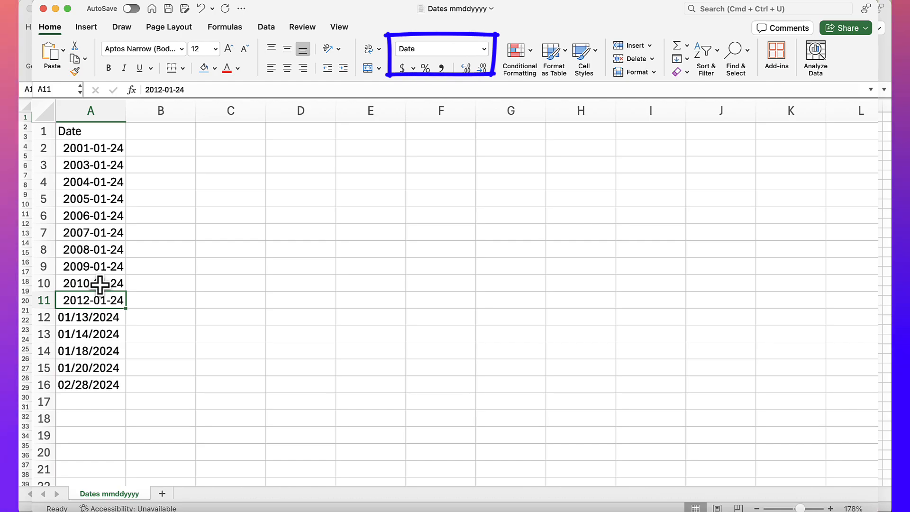
left_click(100, 266)
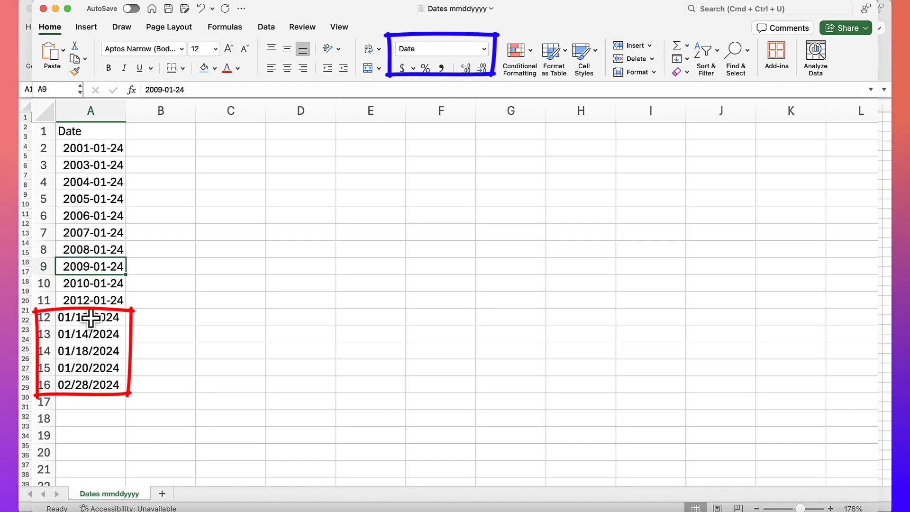
left_click(91, 323)
left_click(93, 333)
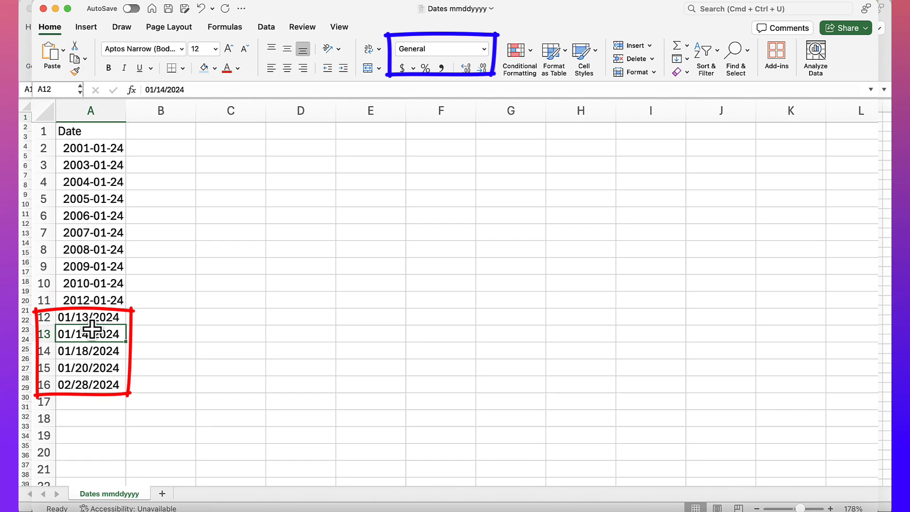
left_click(91, 350)
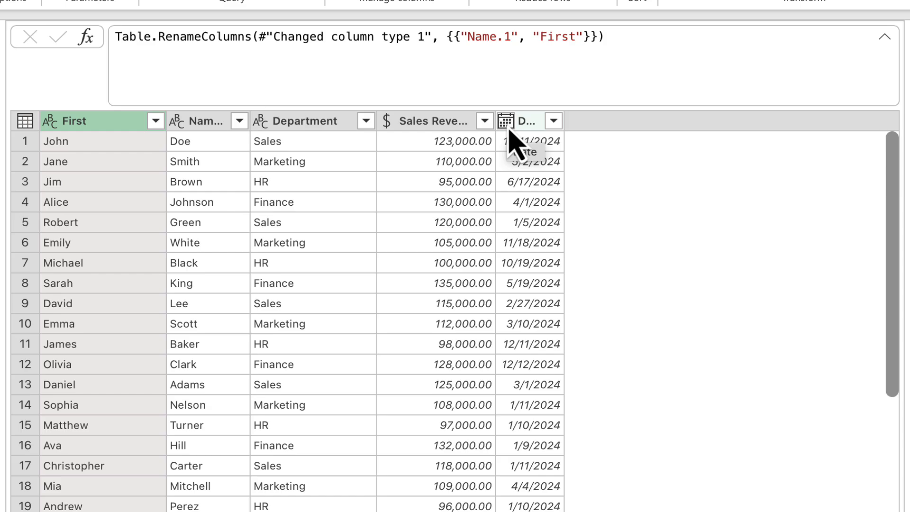
- Change the Date column's type using a locale, with data type Date and locale English (United States)
left_click(507, 124)
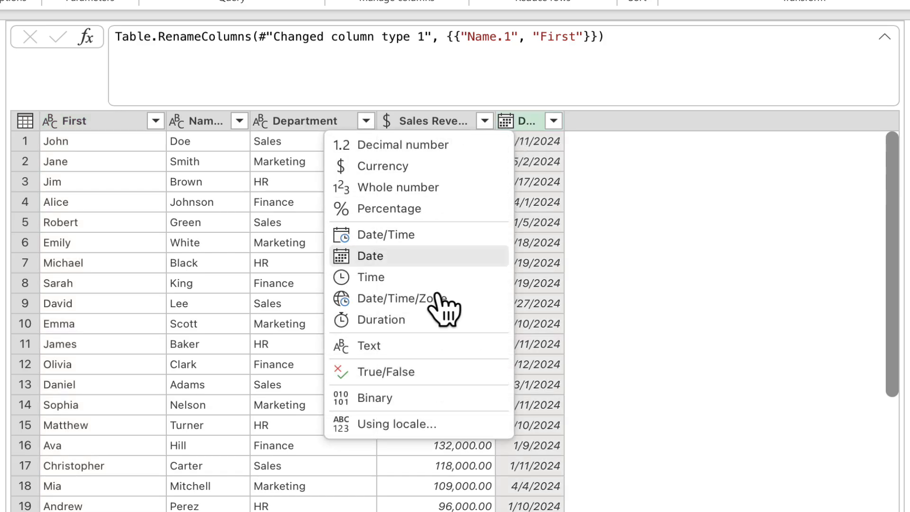
left_click(404, 426)
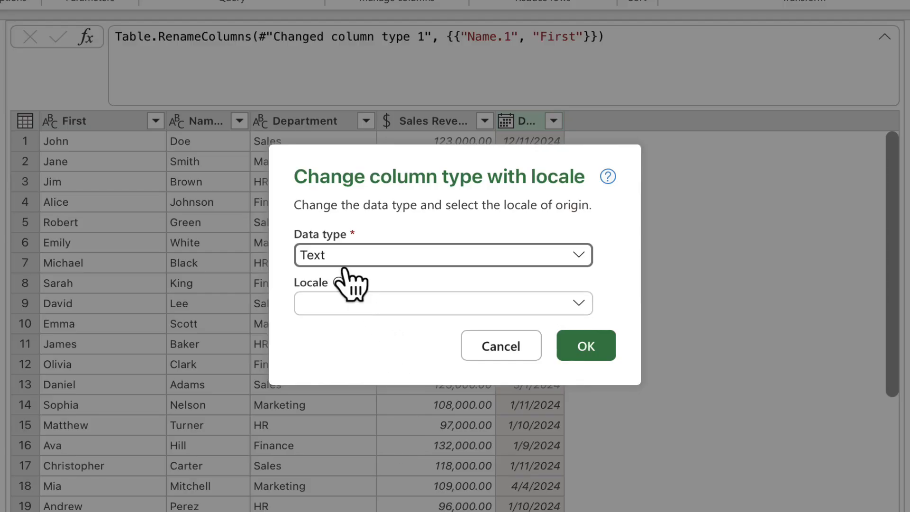
left_click(339, 261)
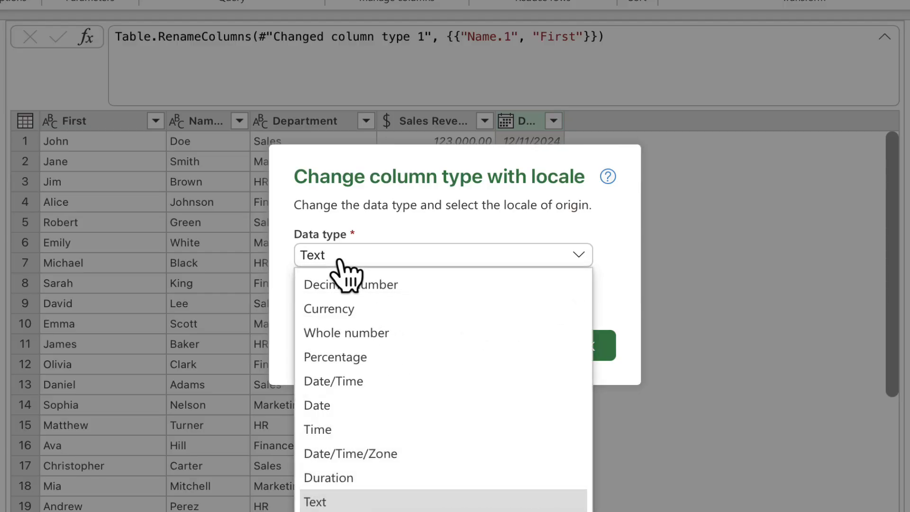
left_click(327, 413)
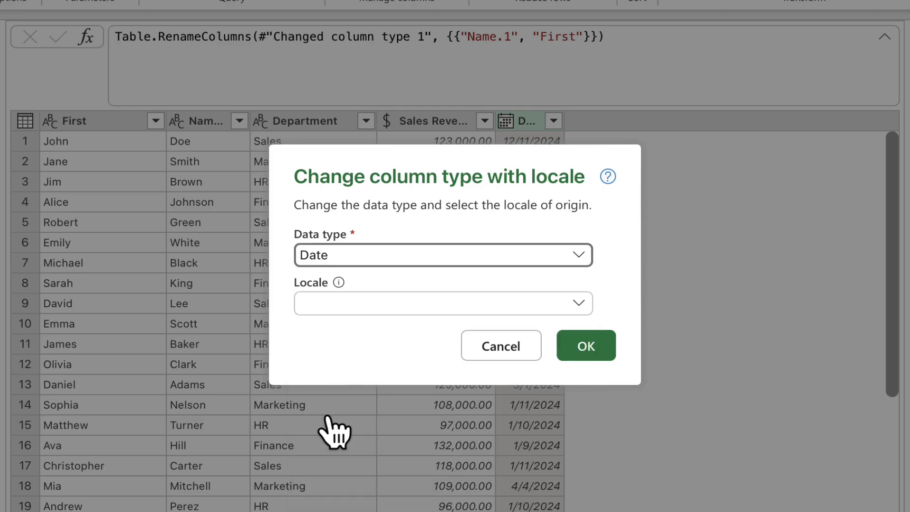
left_click(362, 317)
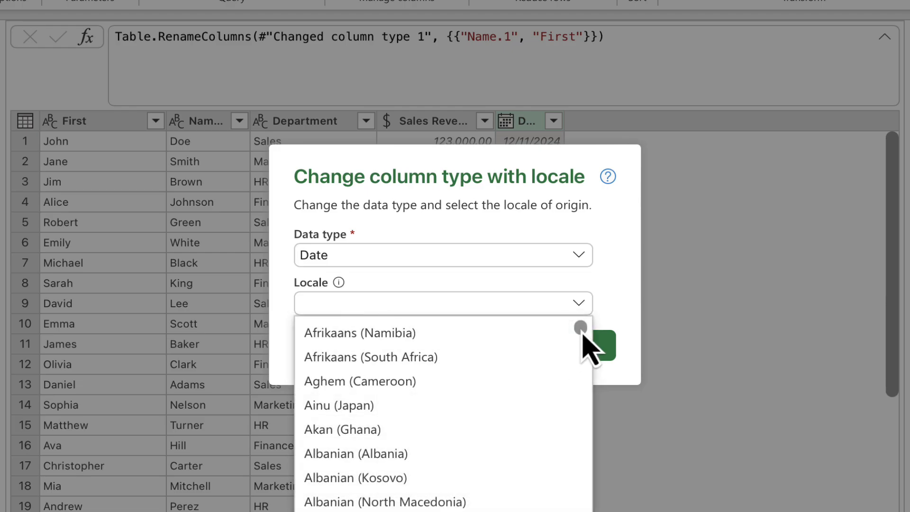
left_click_drag(582, 333, 579, 487)
left_click(442, 510)
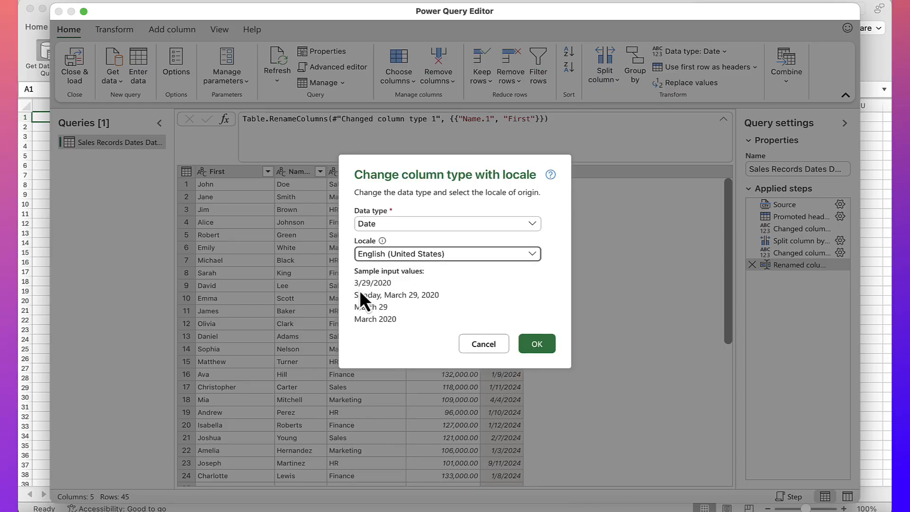
left_click(534, 345)
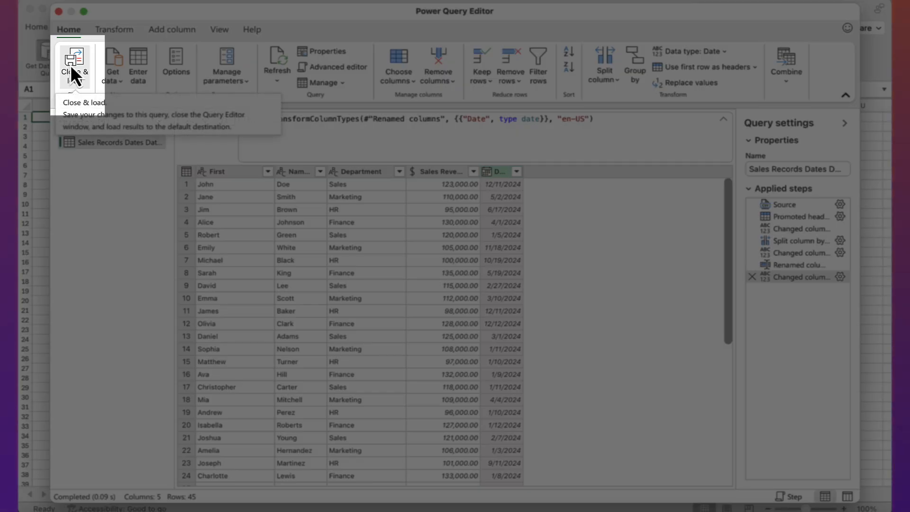
- Close and load the query into the workbook, and check the cell format of the first date in E2
left_click(71, 65)
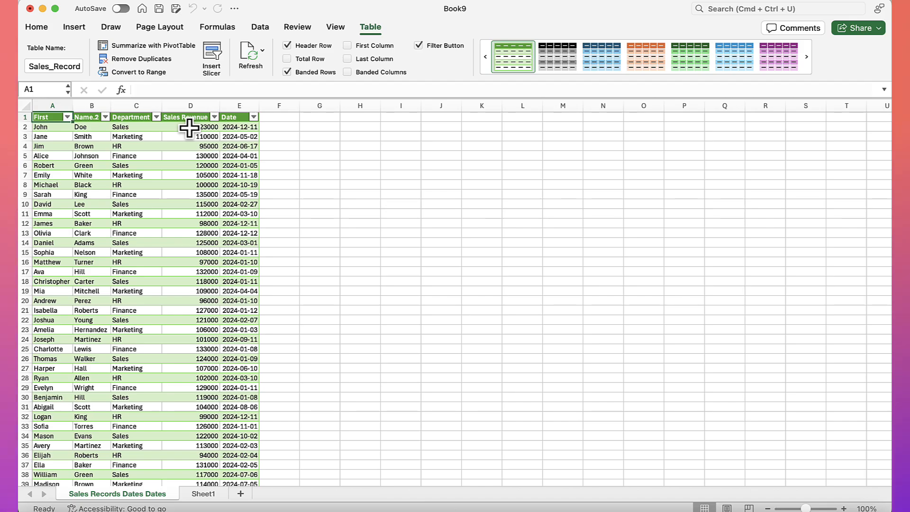
left_click(244, 126)
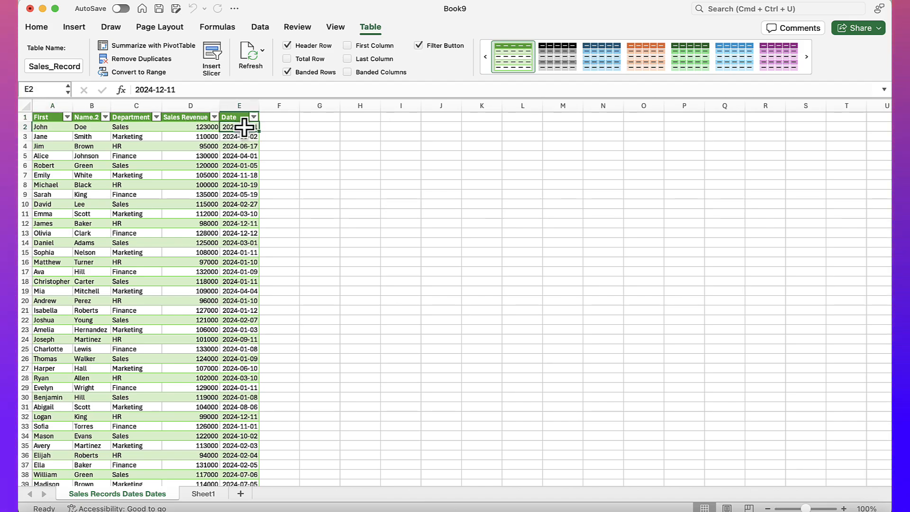
right_click(244, 126)
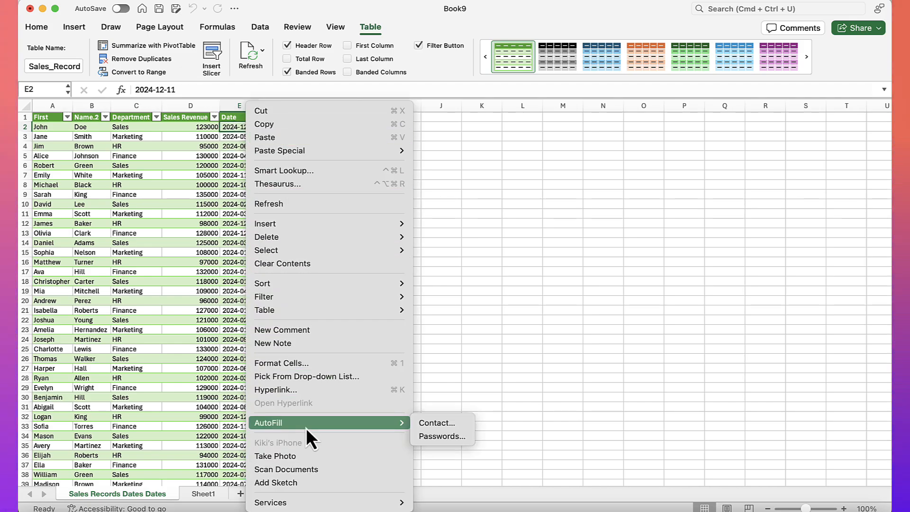
left_click(286, 365)
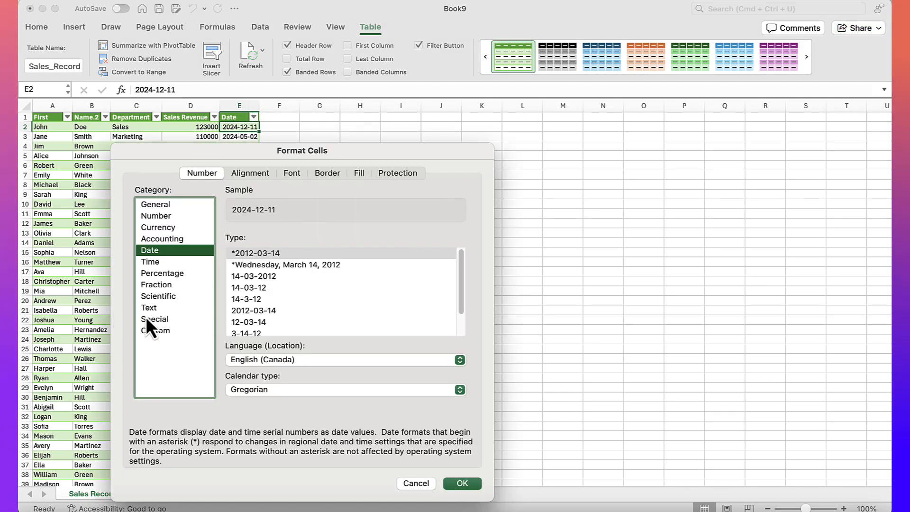
left_click(417, 484)
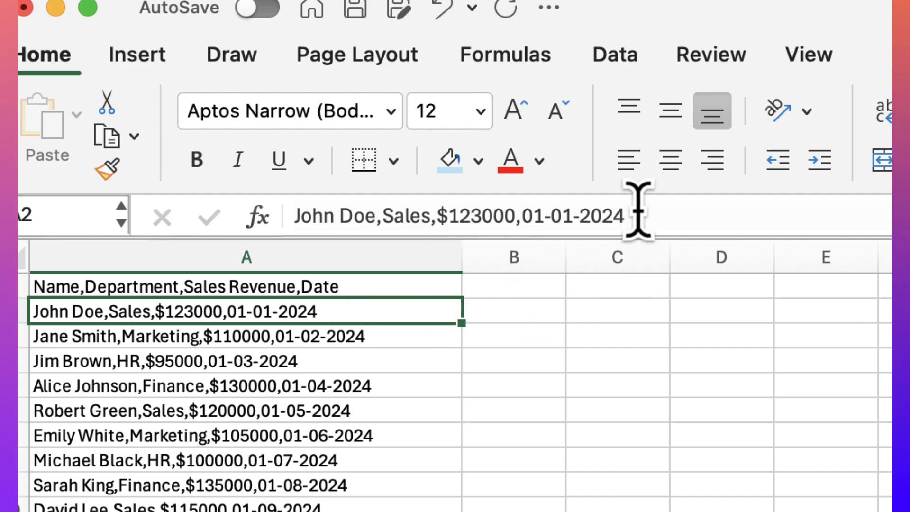
- In the sheet with comma-separated records, split the header text into columns by entering =textsplit(A1,",") in cell B1
left_click_drag(631, 215, 521, 211)
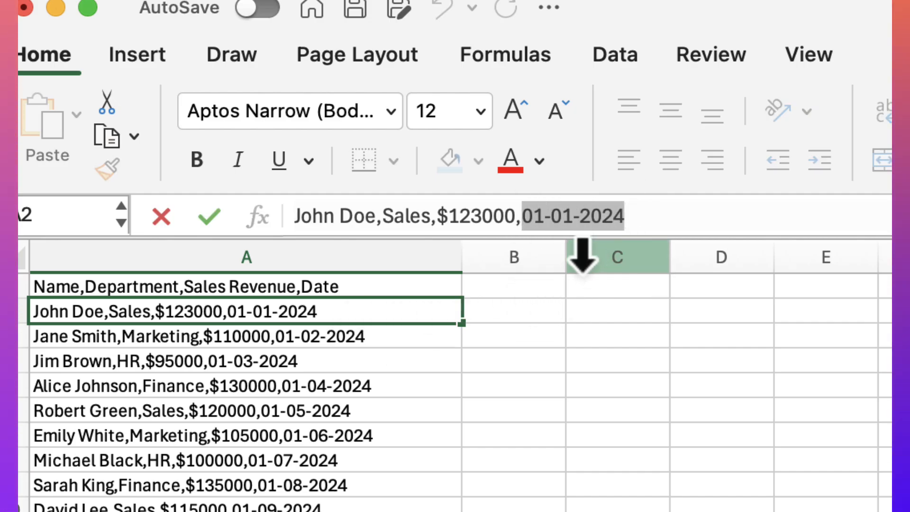
left_click(519, 288)
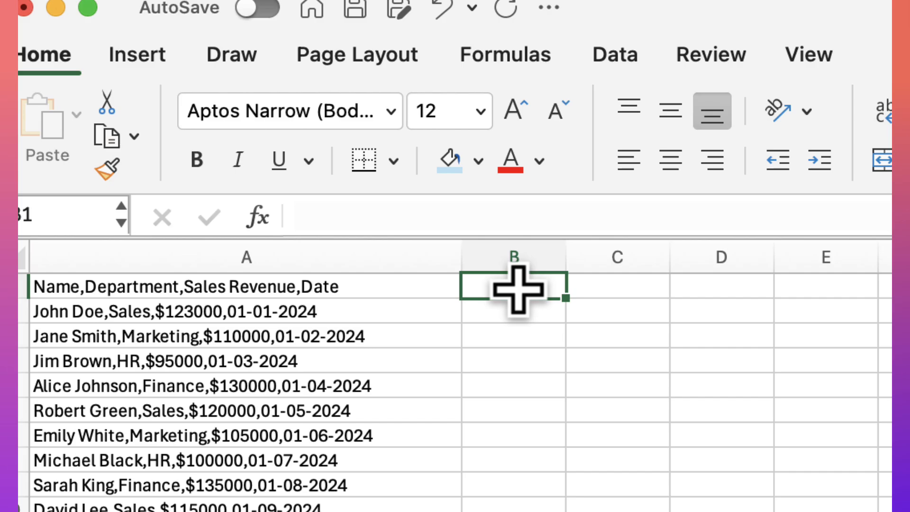
type("=")
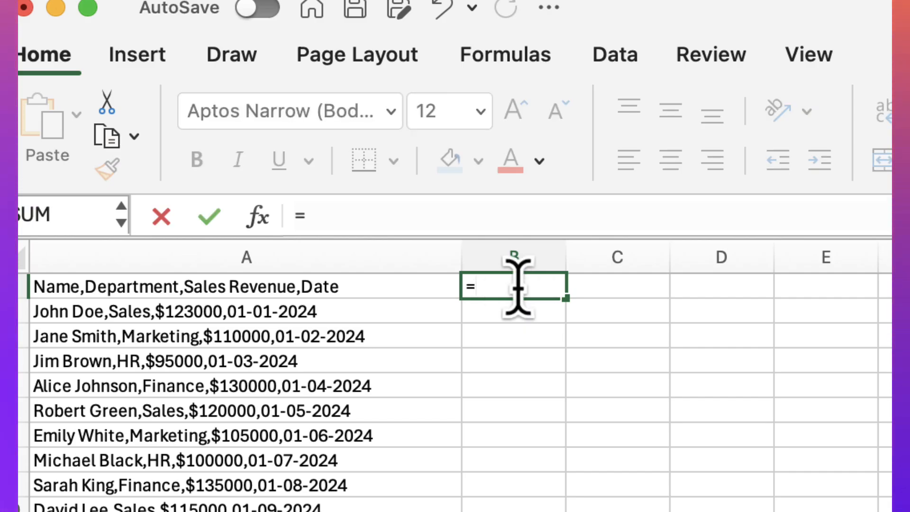
type("textsplit(")
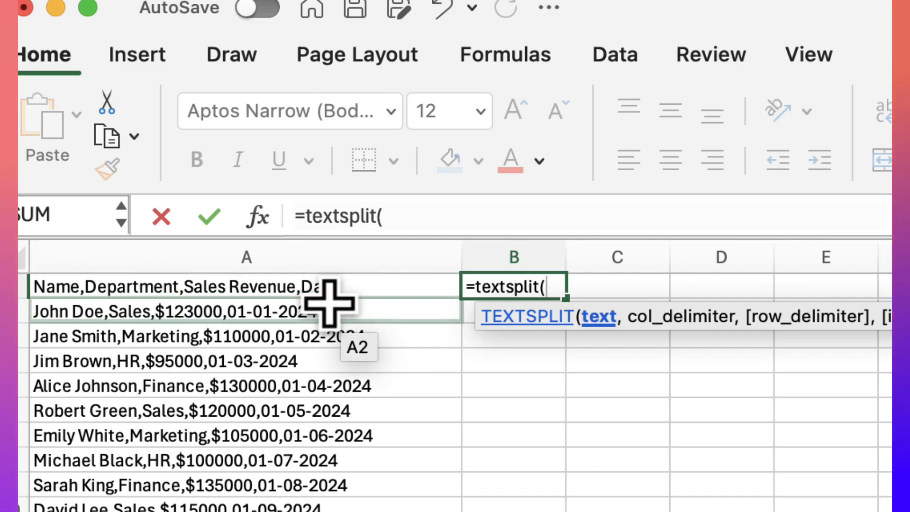
left_click(311, 286)
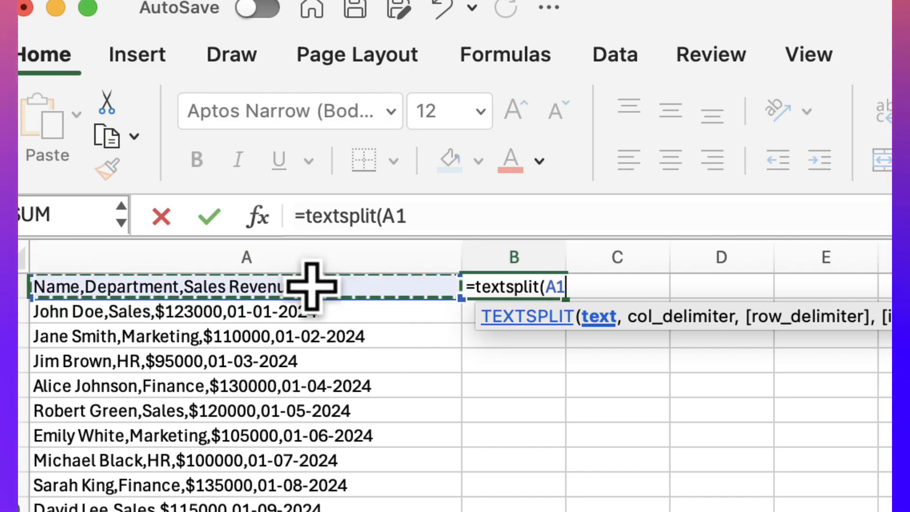
type(",")
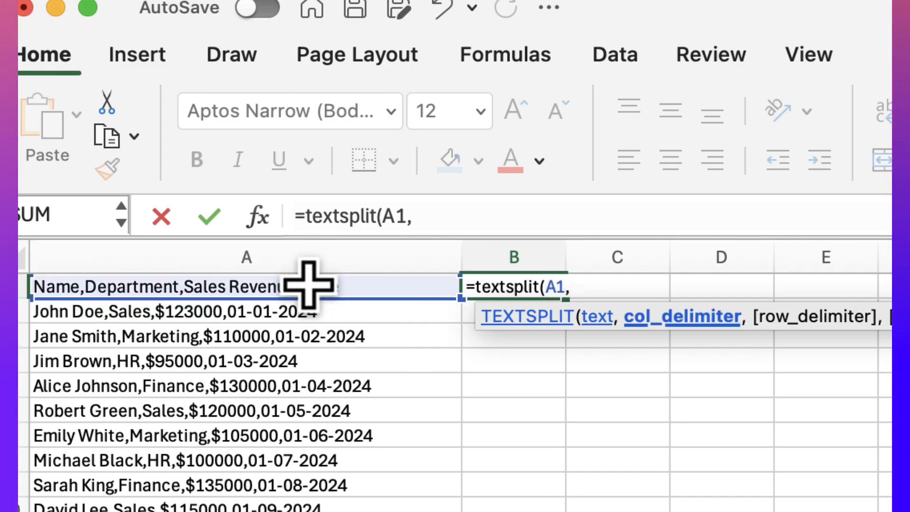
type("\"")
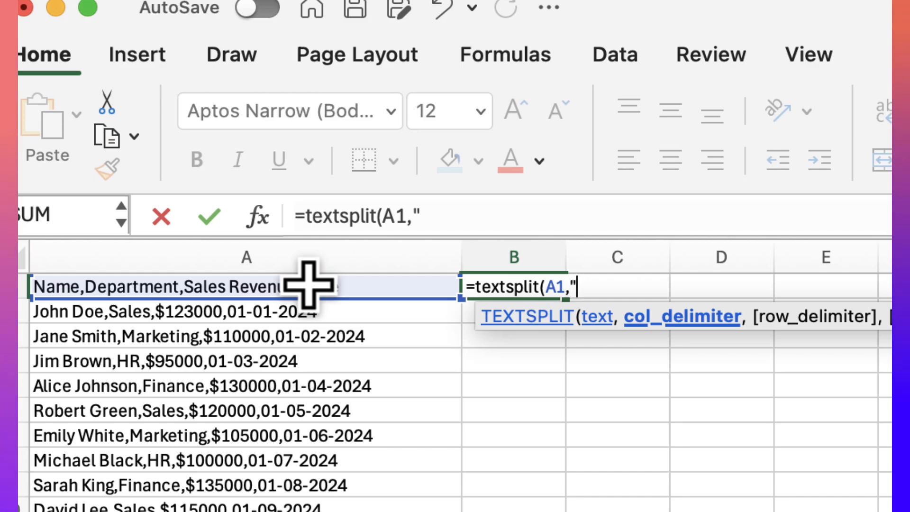
type(",\"")
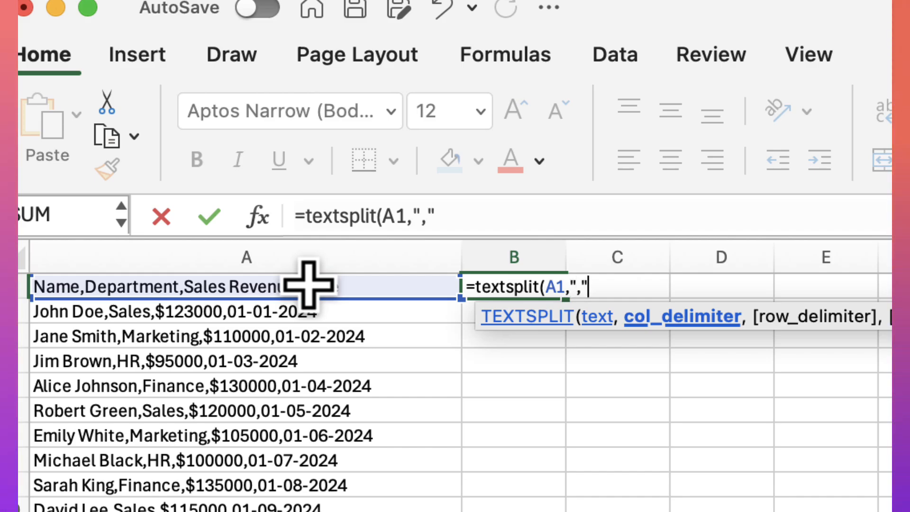
type(")")
key("Return")
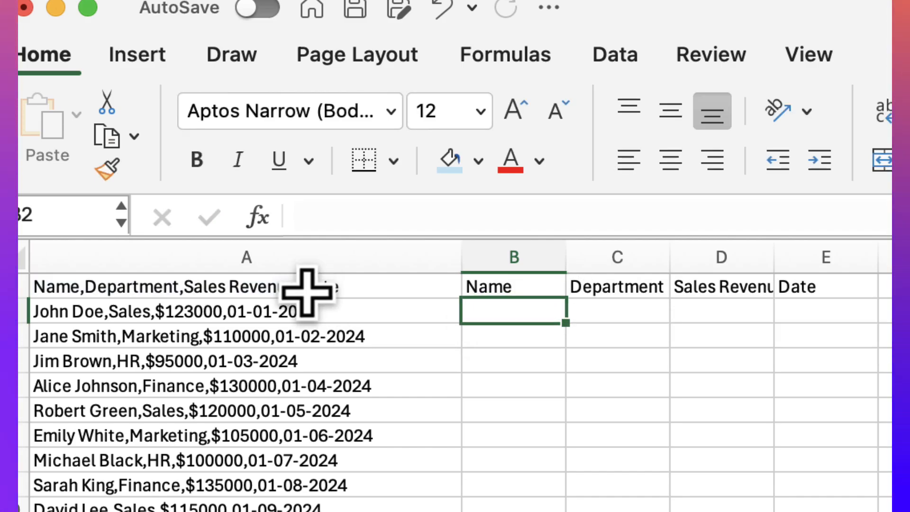
- Copy the TEXTSPLIT formula from B1 down column B to row 130, splitting every comma-separated record in column A
left_click(520, 291)
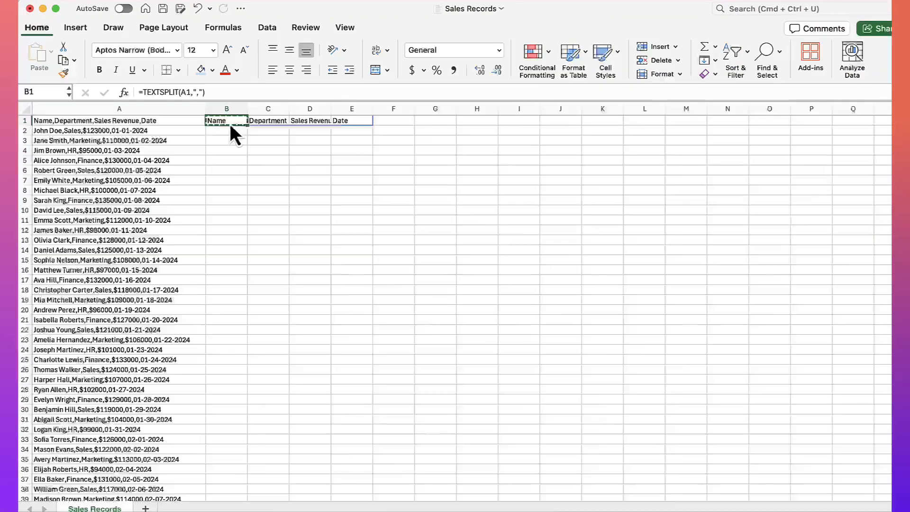
key("super+c")
key("Left")
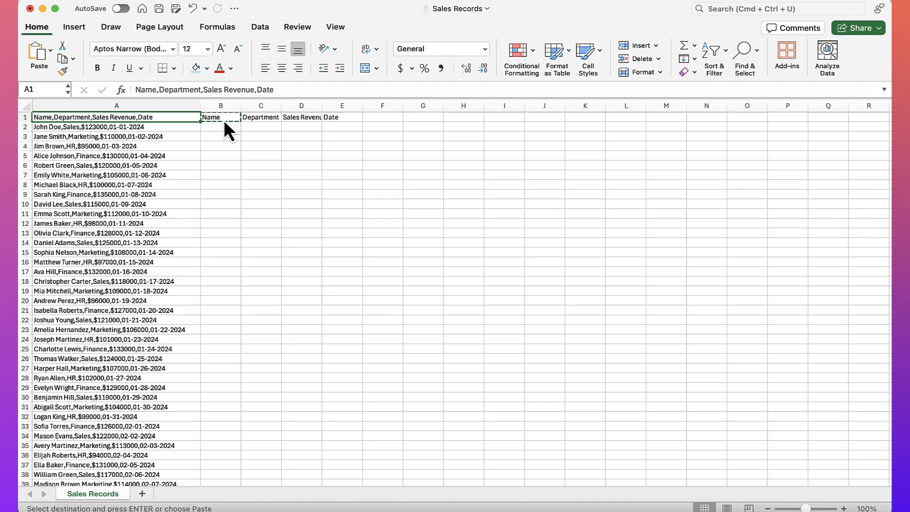
key("super+Down")
key("Right")
key("super+shift+Up")
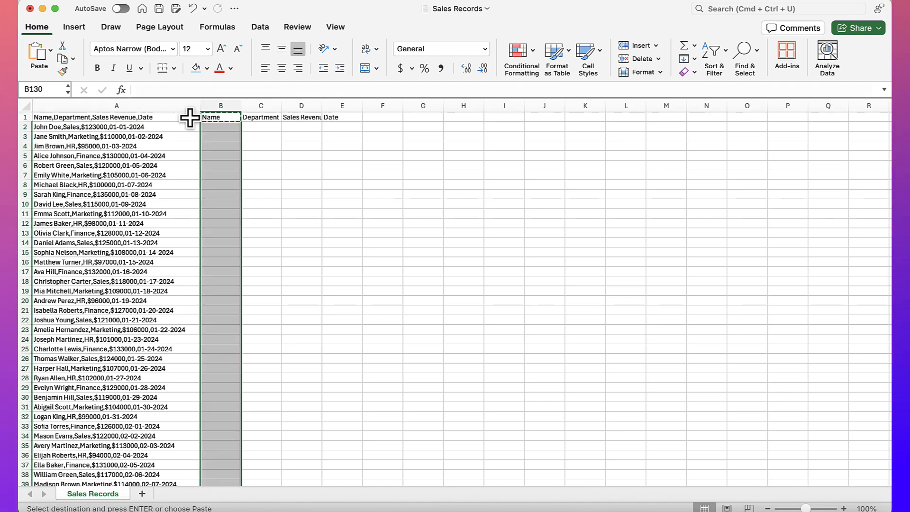
key("super+v")
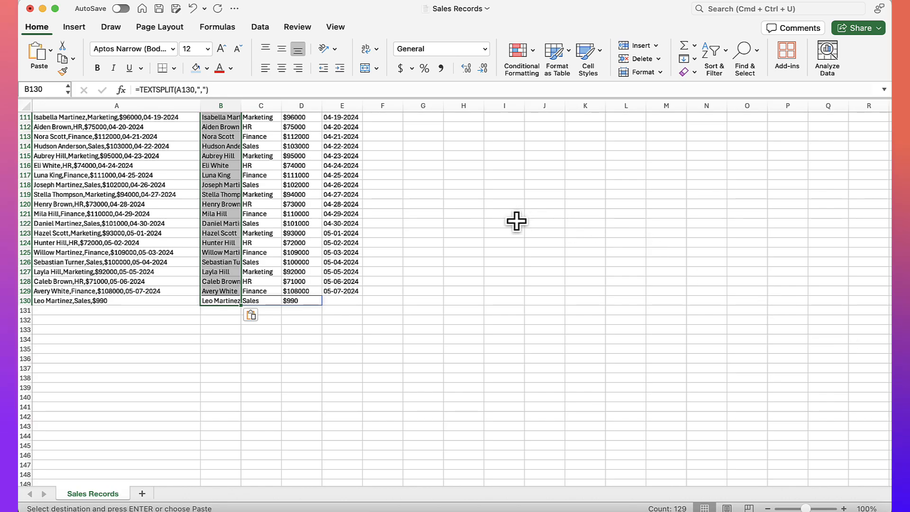
- Review the split records back up to the first row and inspect the first date in cell E2
scroll(516, 221, "up", 15)
scroll(516, 220, "up", 17)
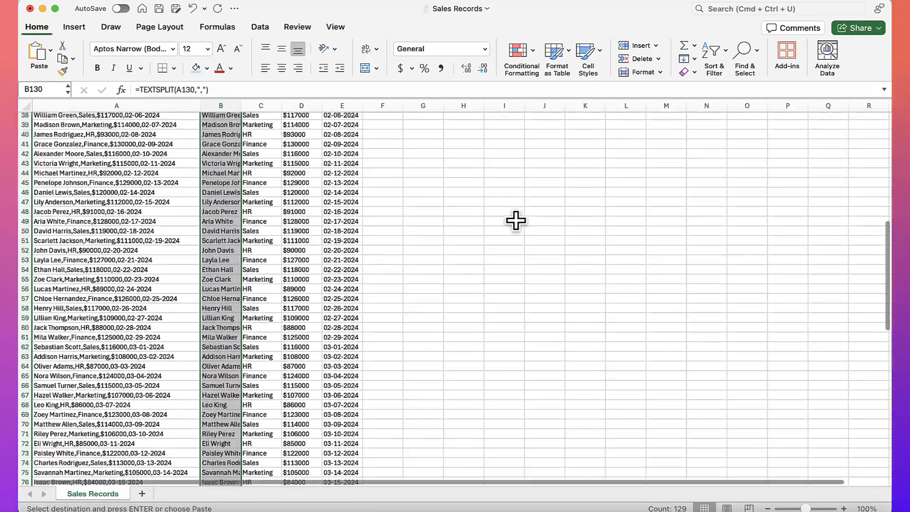
scroll(516, 220, "up", 5)
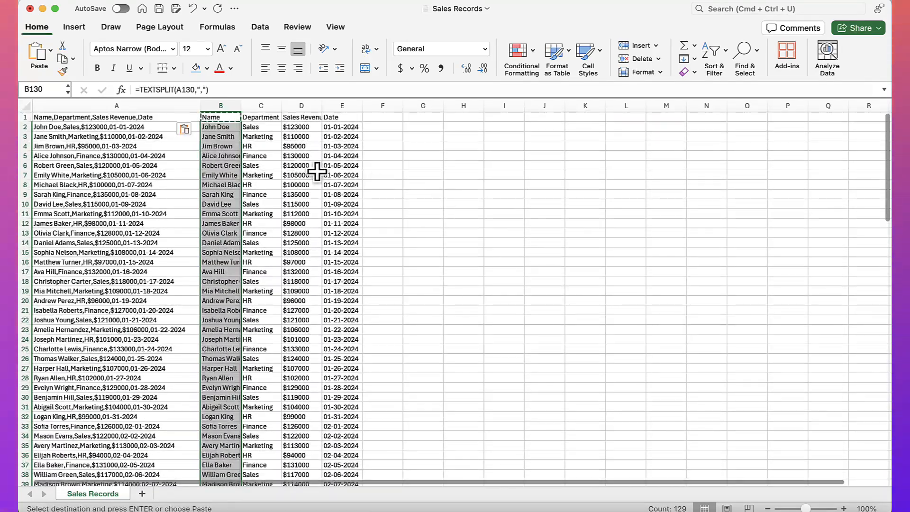
left_click(334, 126)
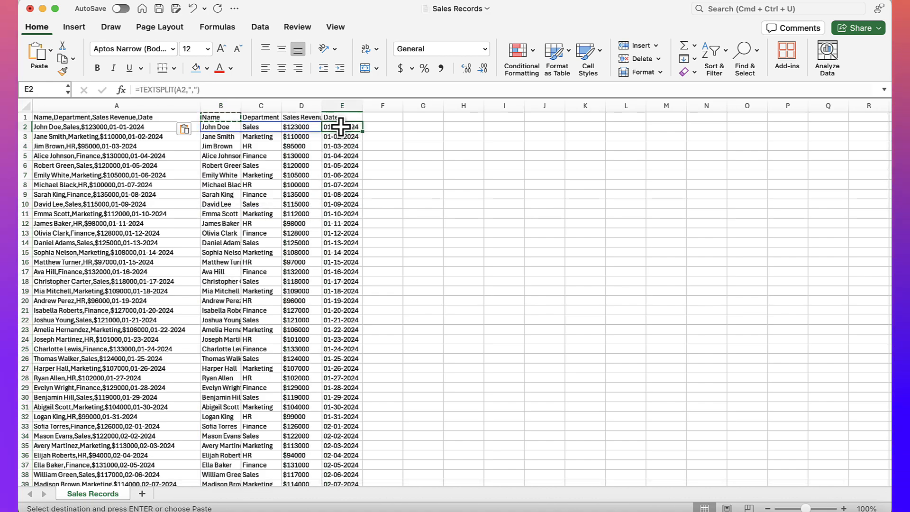